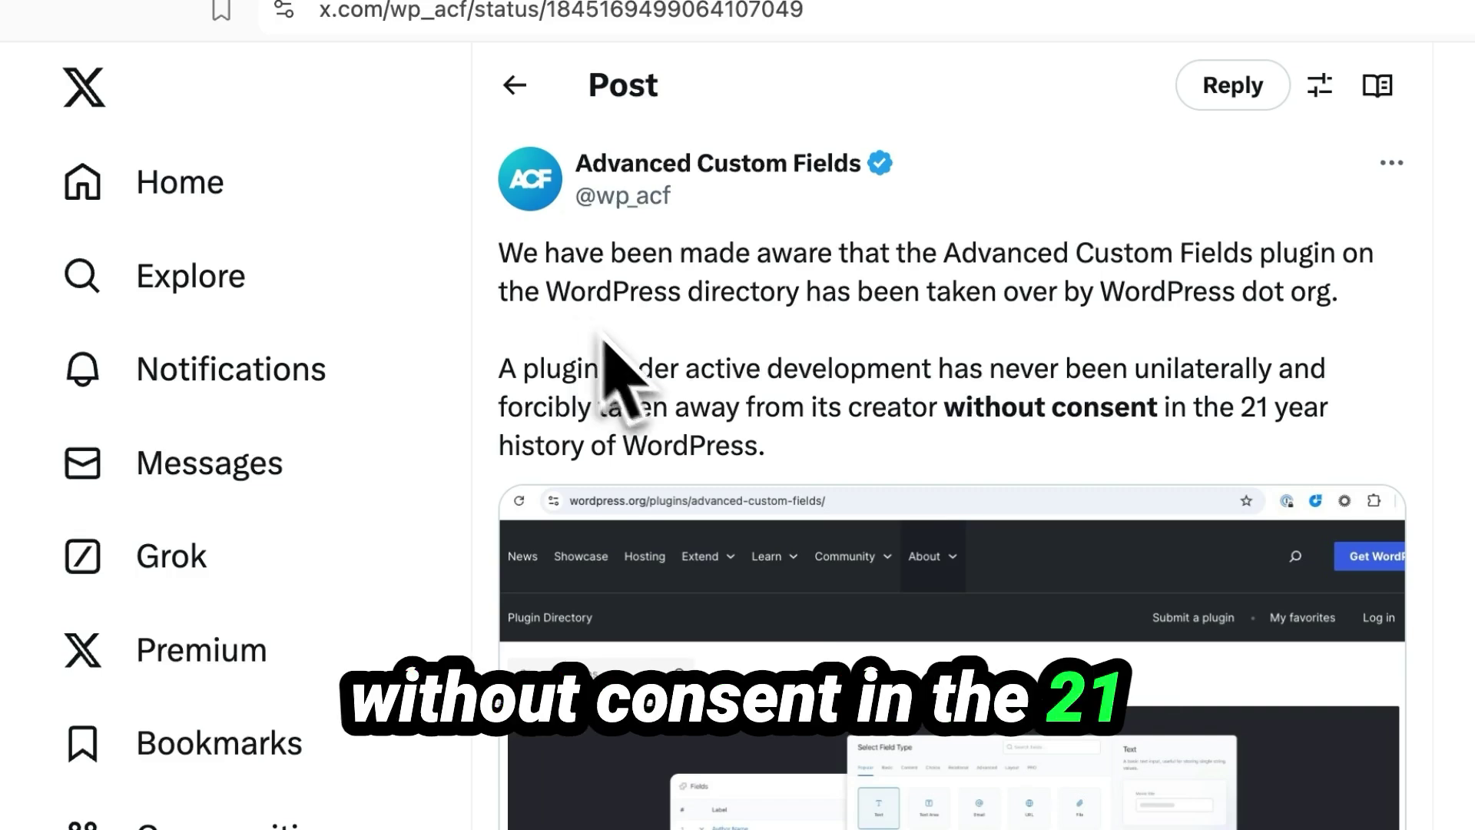
Scroll through ACF's post on X and open its linked guide to installing and upgrading ACF
scroll(742, 519, down, 2)
scroll(741, 523, down, 5)
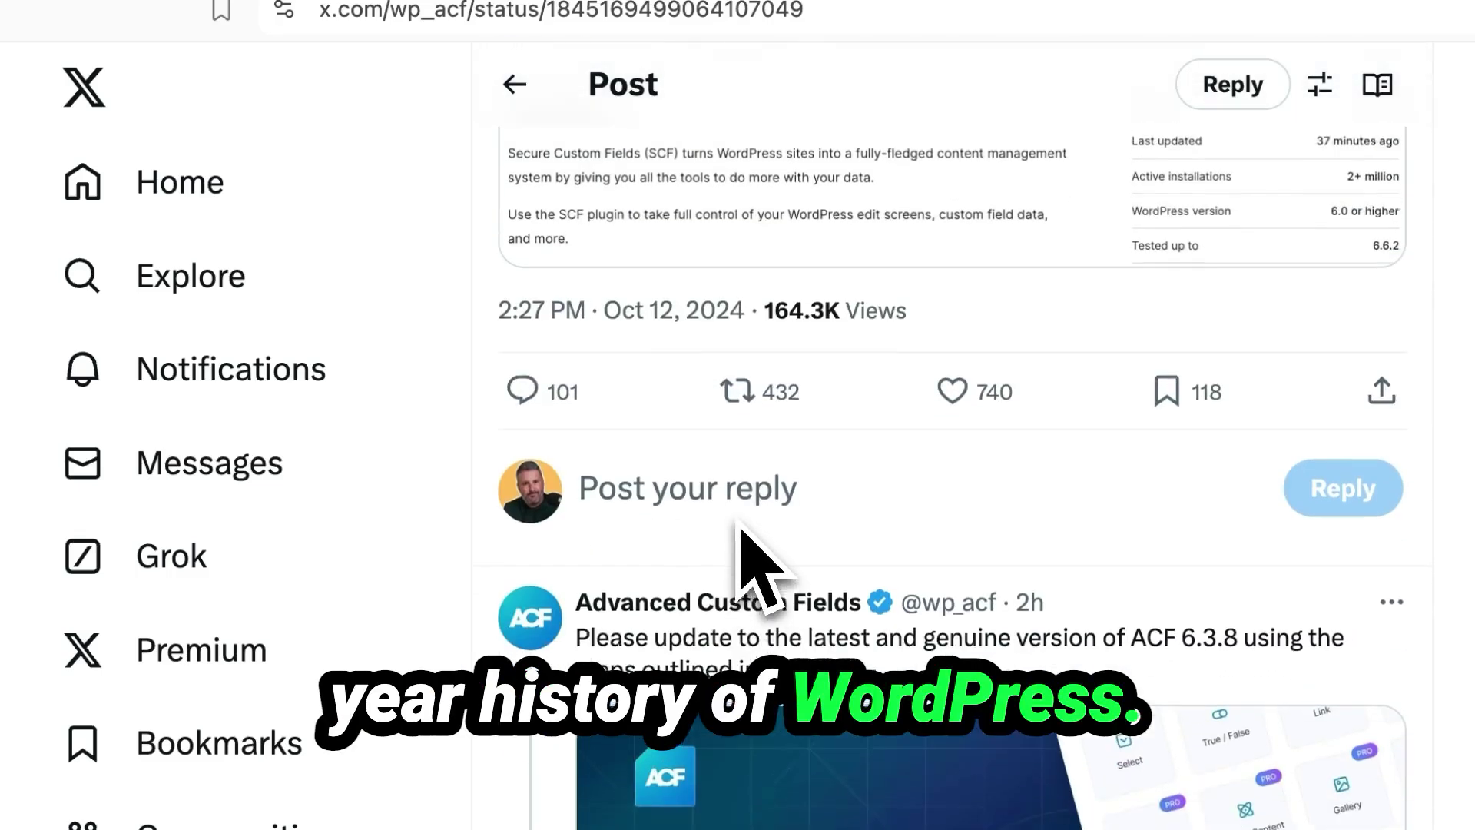
scroll(741, 530, up, 5)
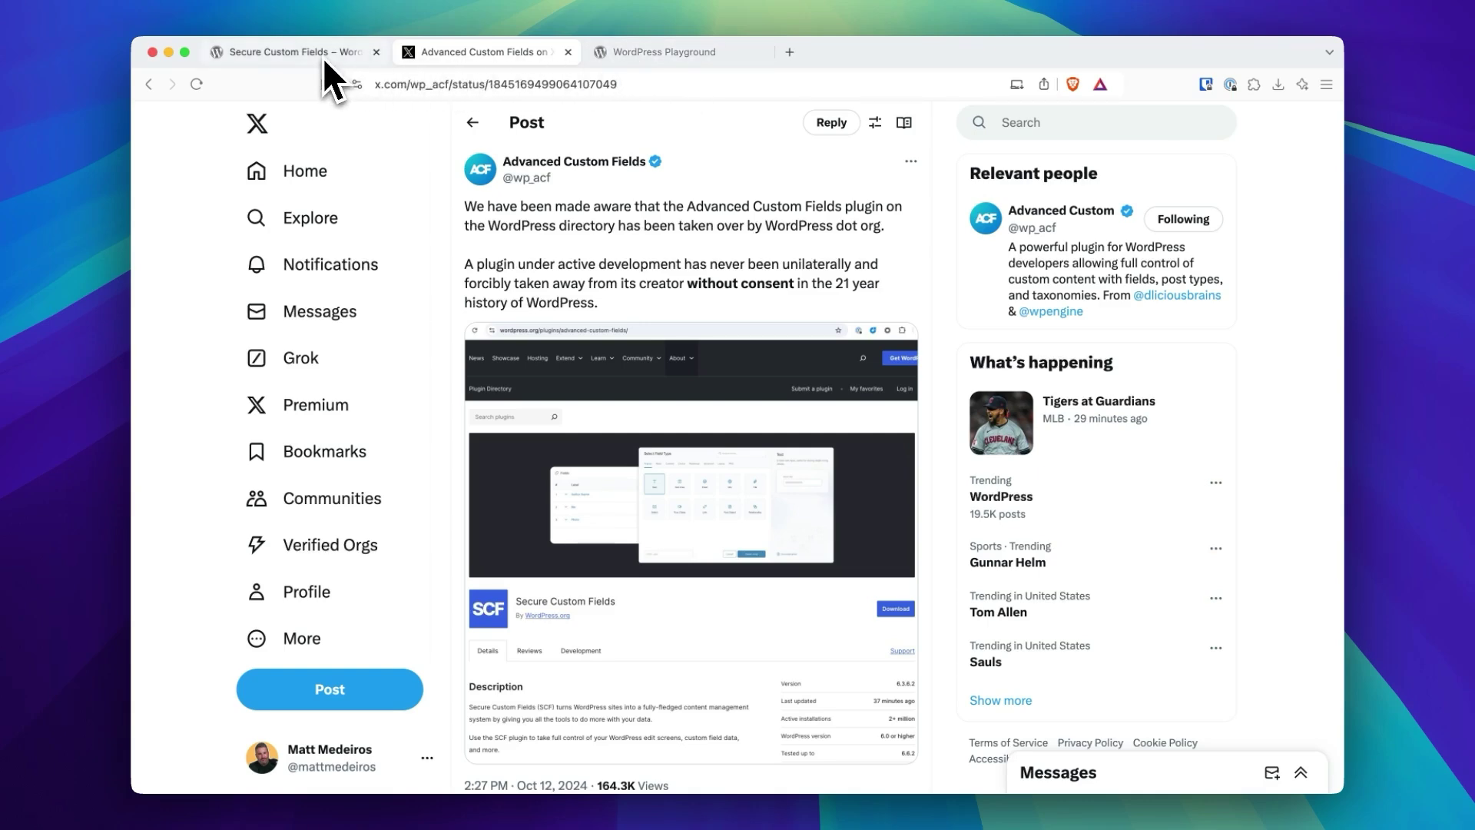
scroll(550, 312, down, 7)
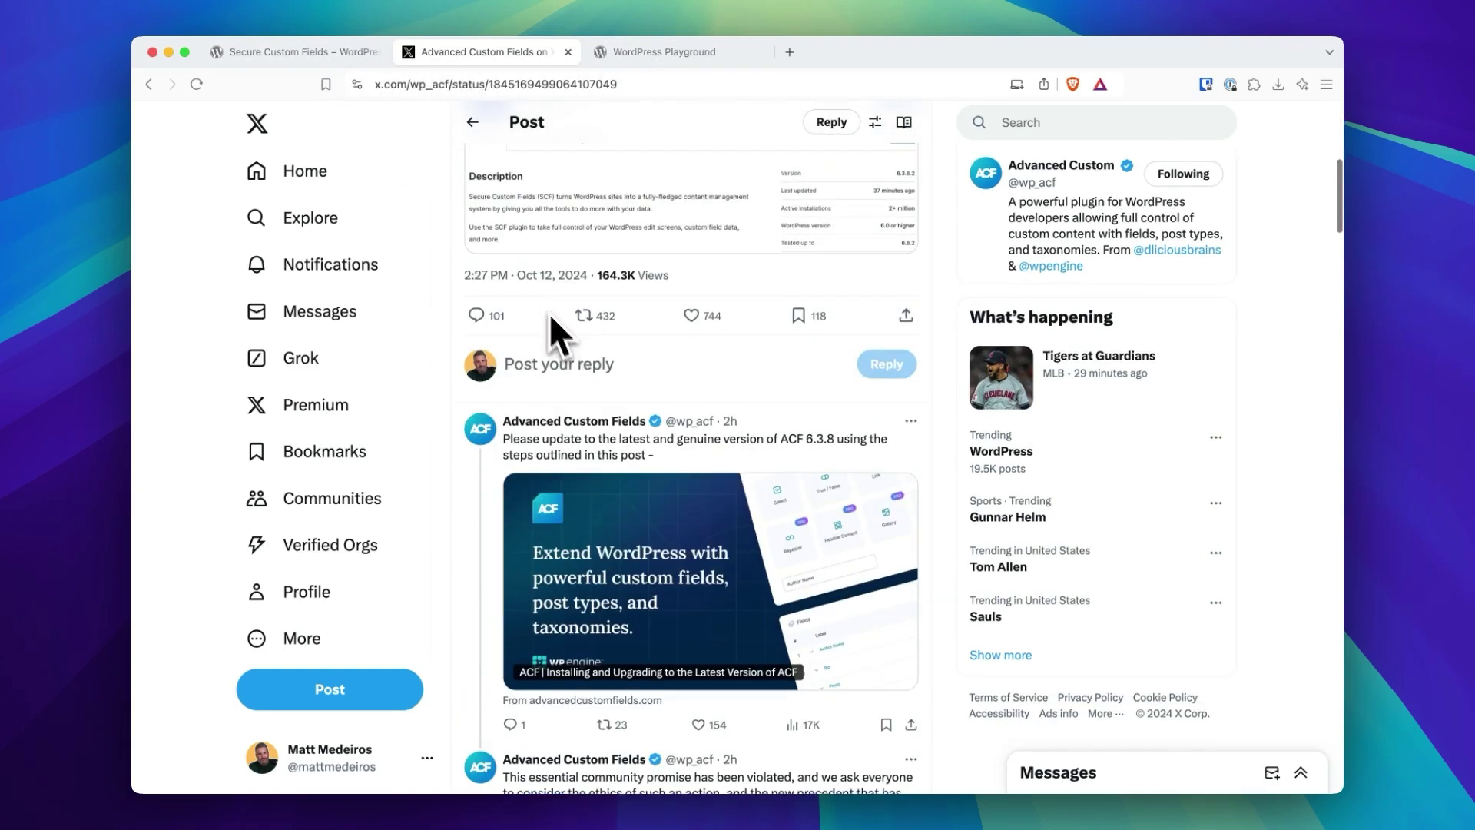
click(617, 569)
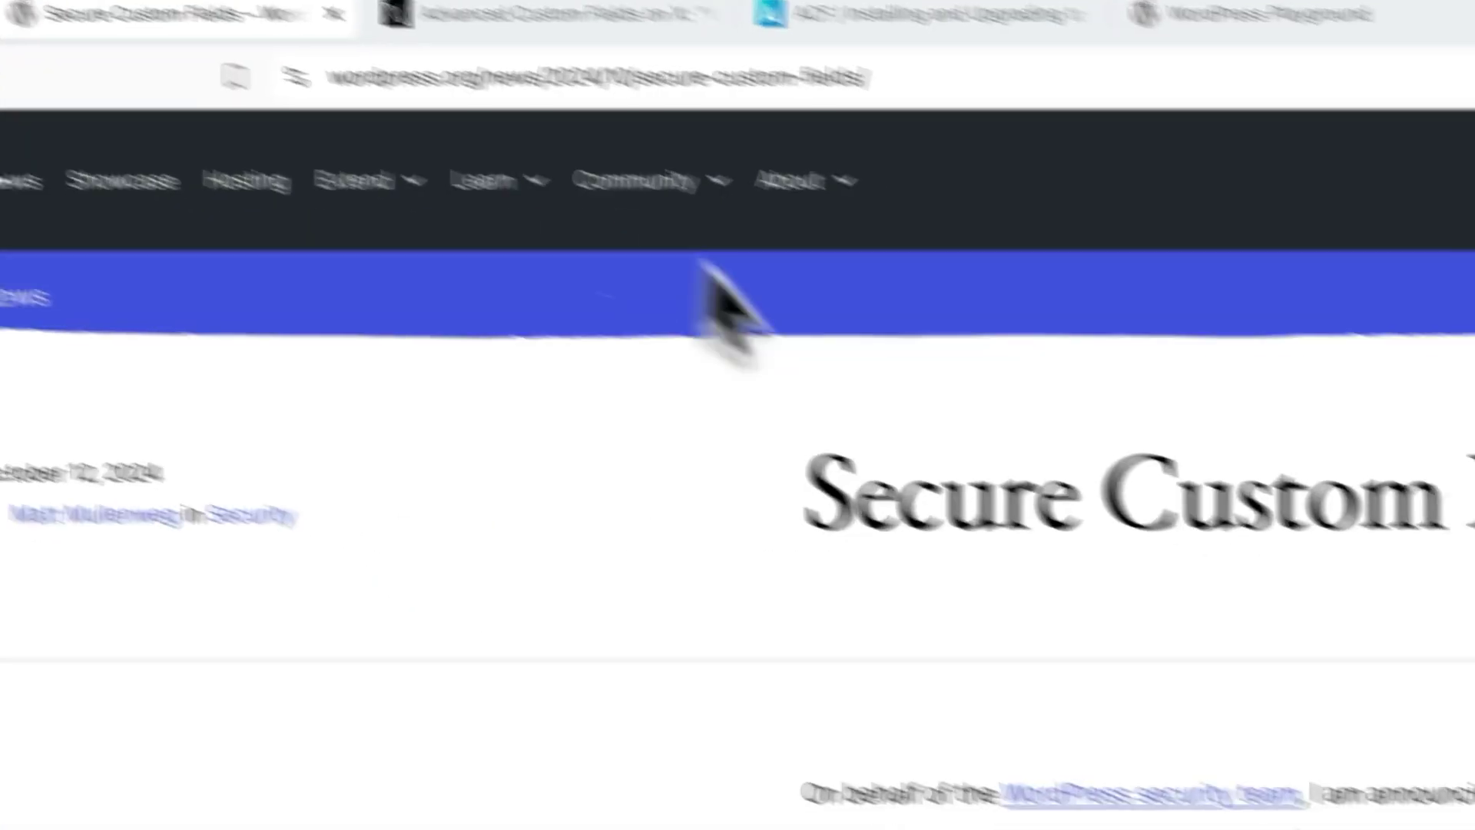
scroll(768, 496, down, 10)
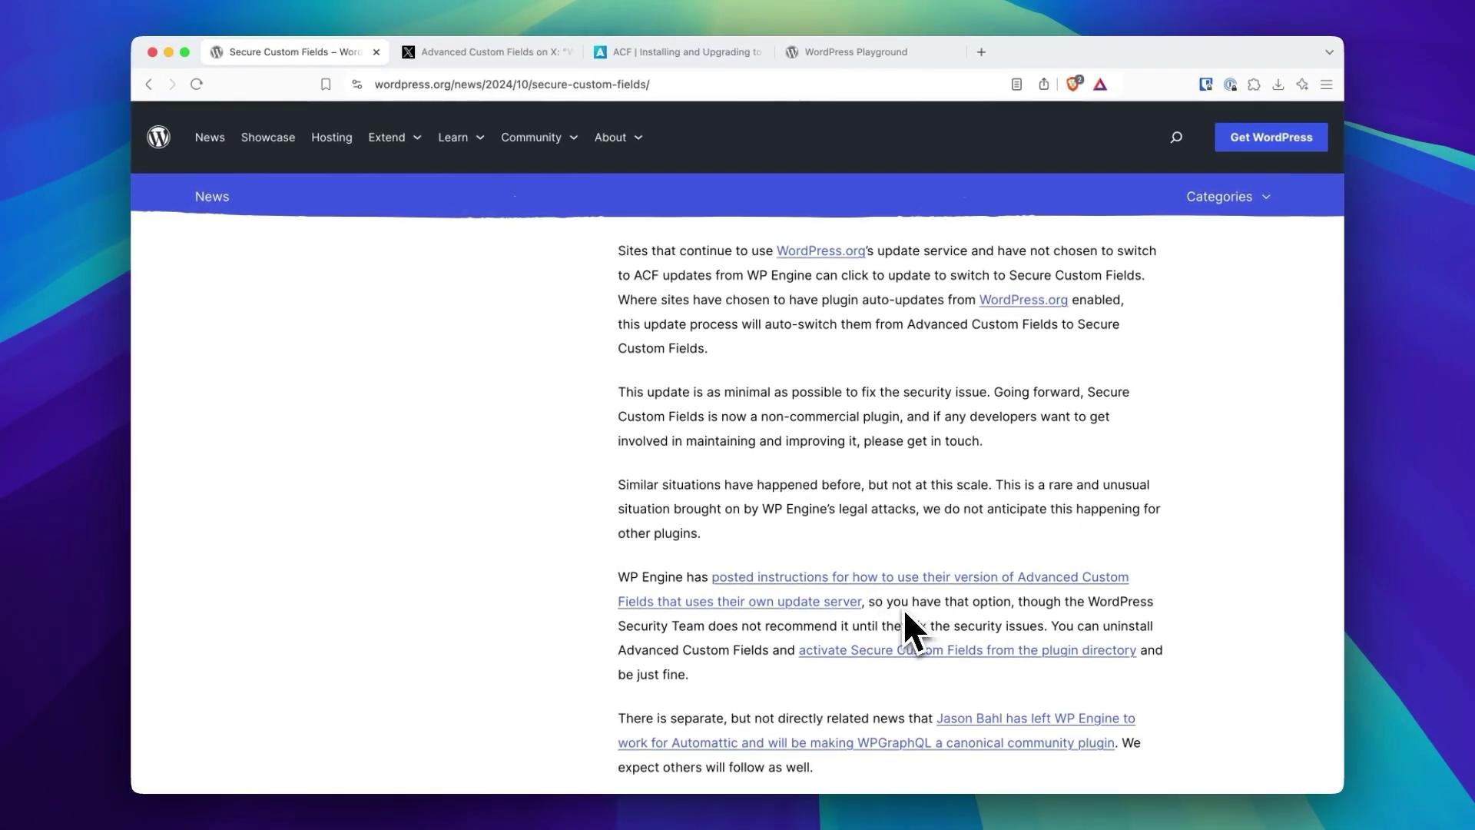
scroll(860, 601, up, 6)
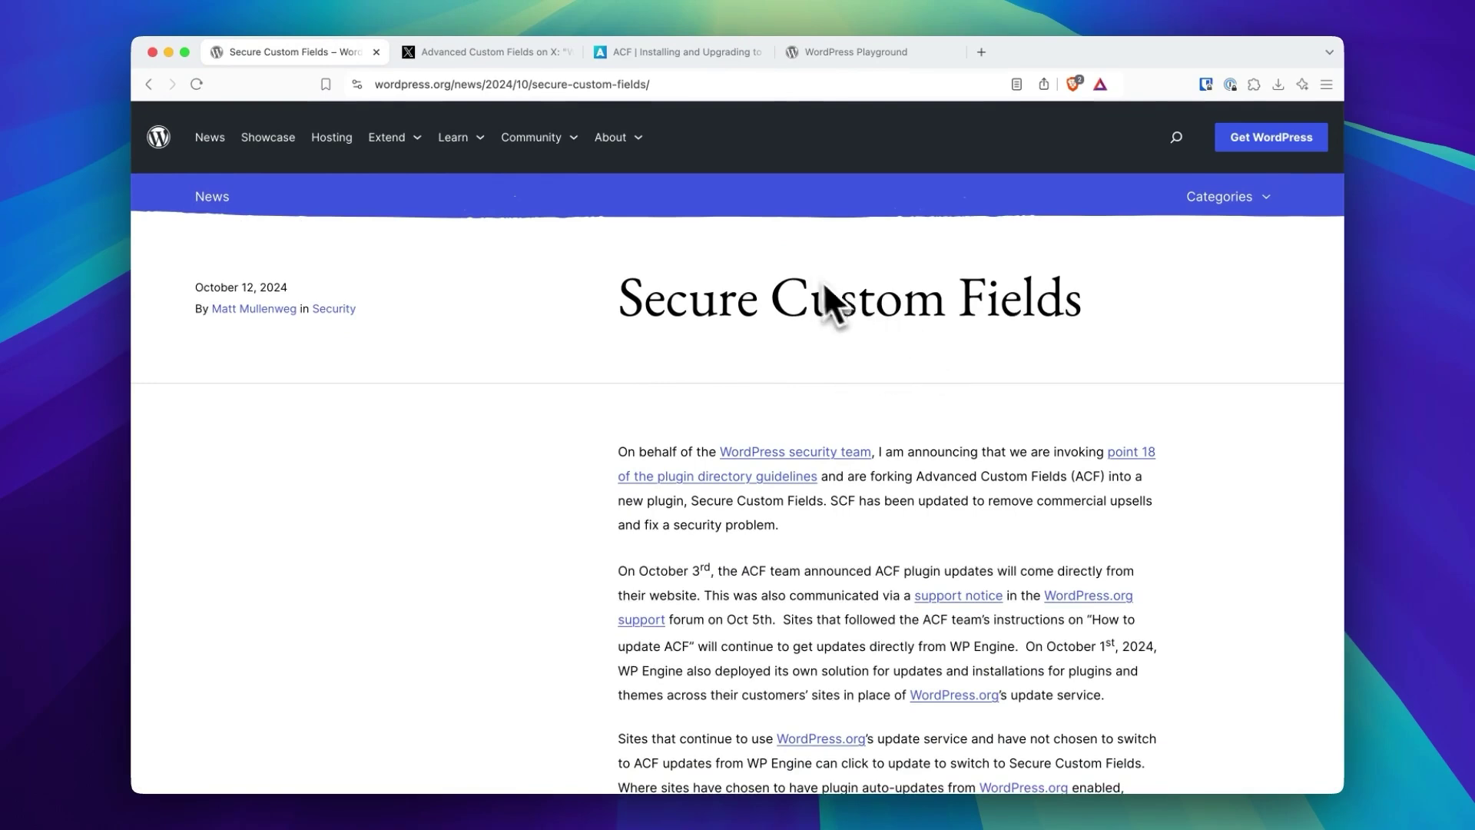
scroll(901, 486, down, 2)
scroll(901, 487, down, 6)
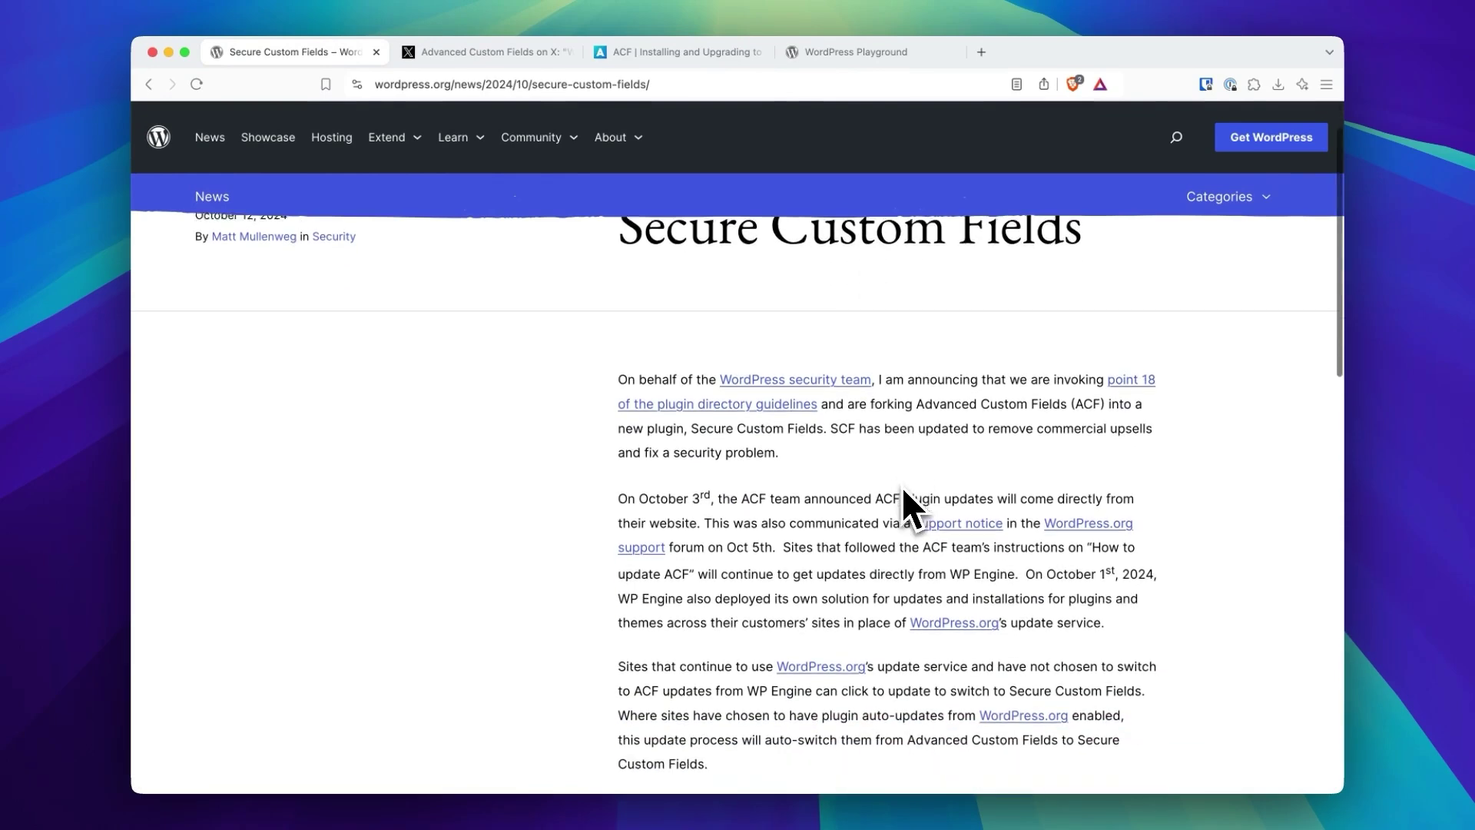
scroll(902, 486, down, 3)
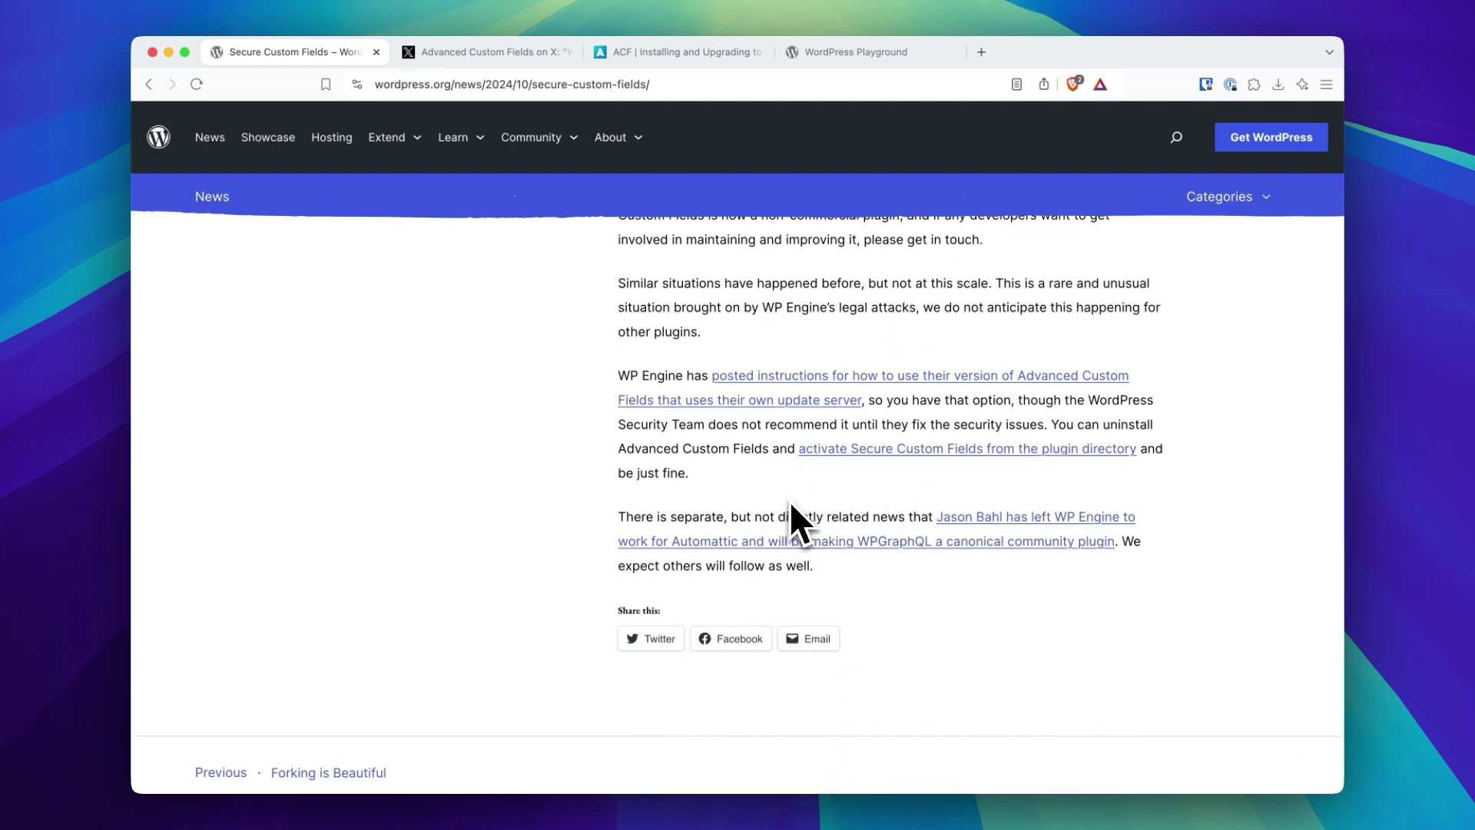
scroll(790, 468, up, 10)
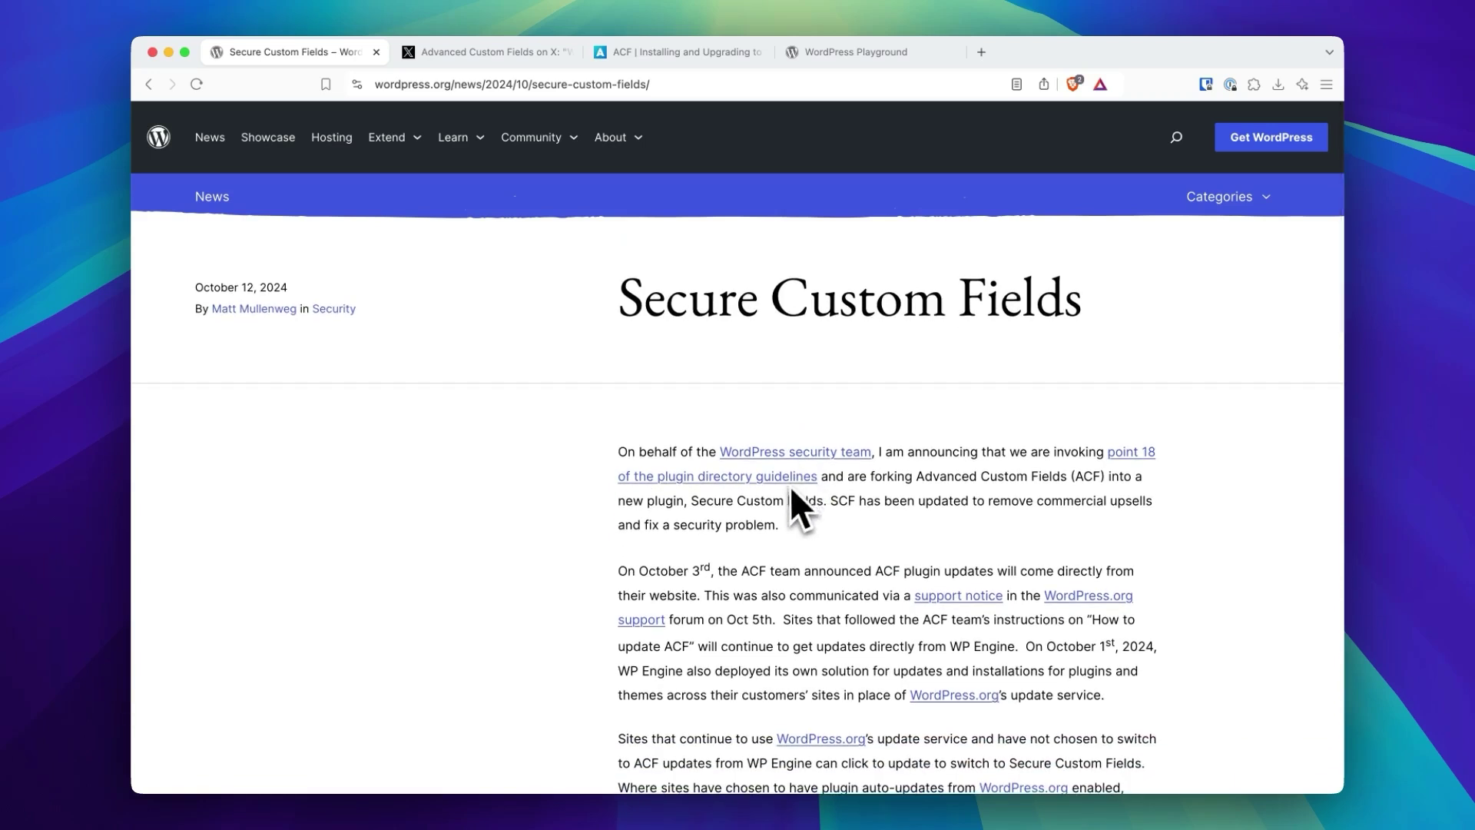
Open point 18 of the plugin directory guidelines (guideline-18.md) on GitHub
click(765, 477)
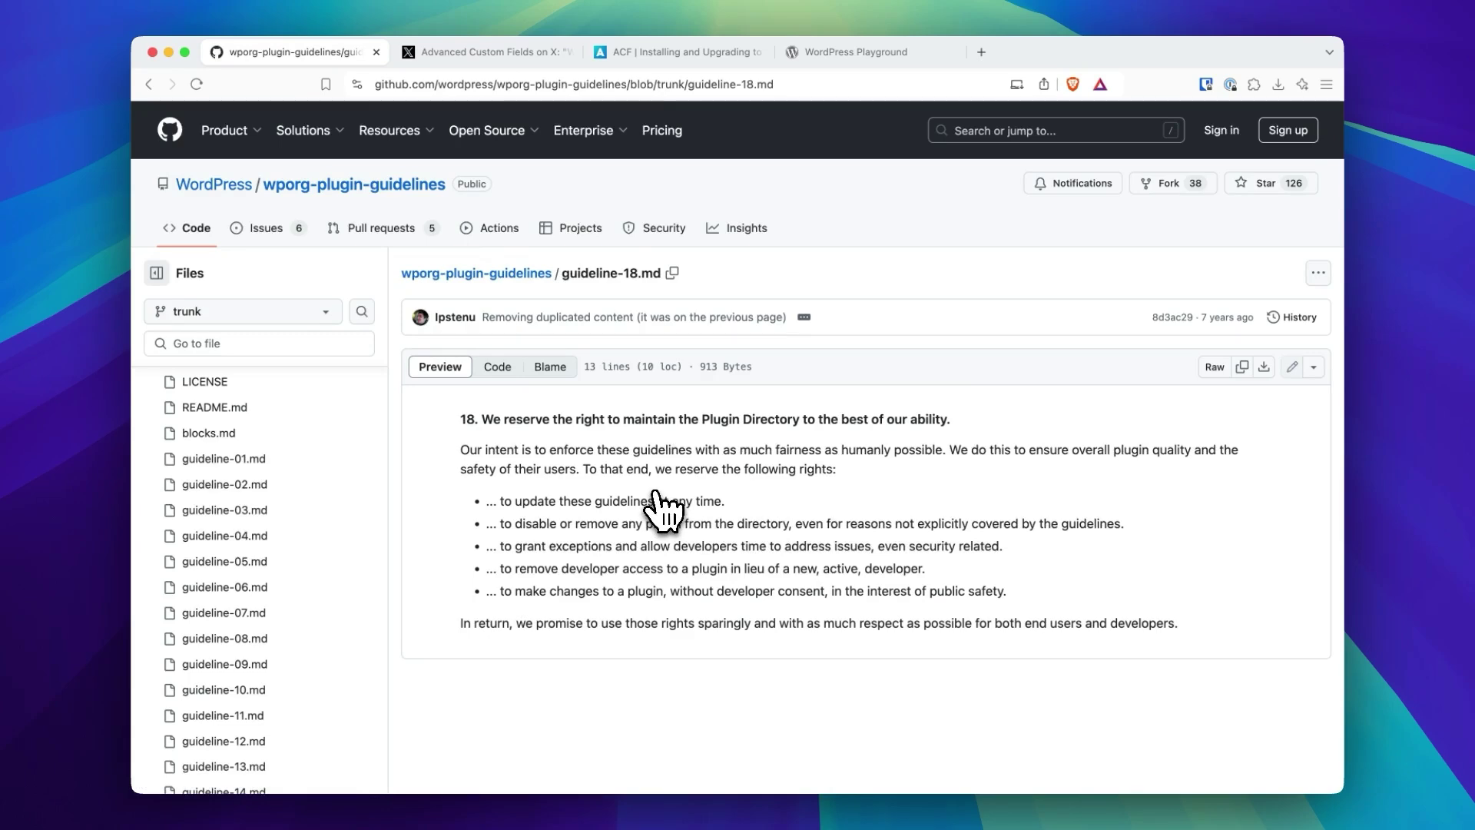
In WordPress Playground, search the plugin directory for 'advanced custom fields'
click(849, 52)
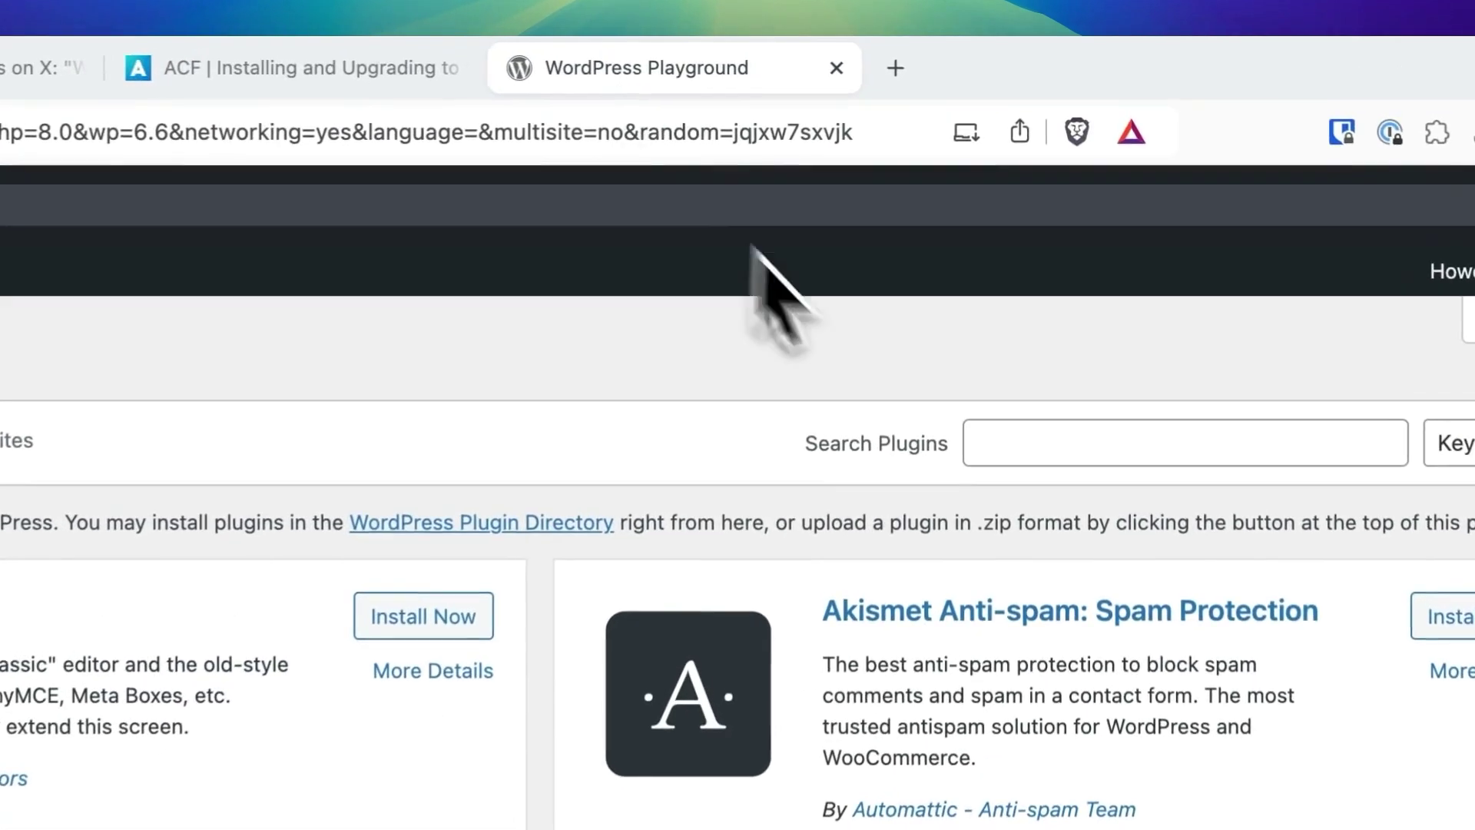
click(1040, 448)
text(advance)
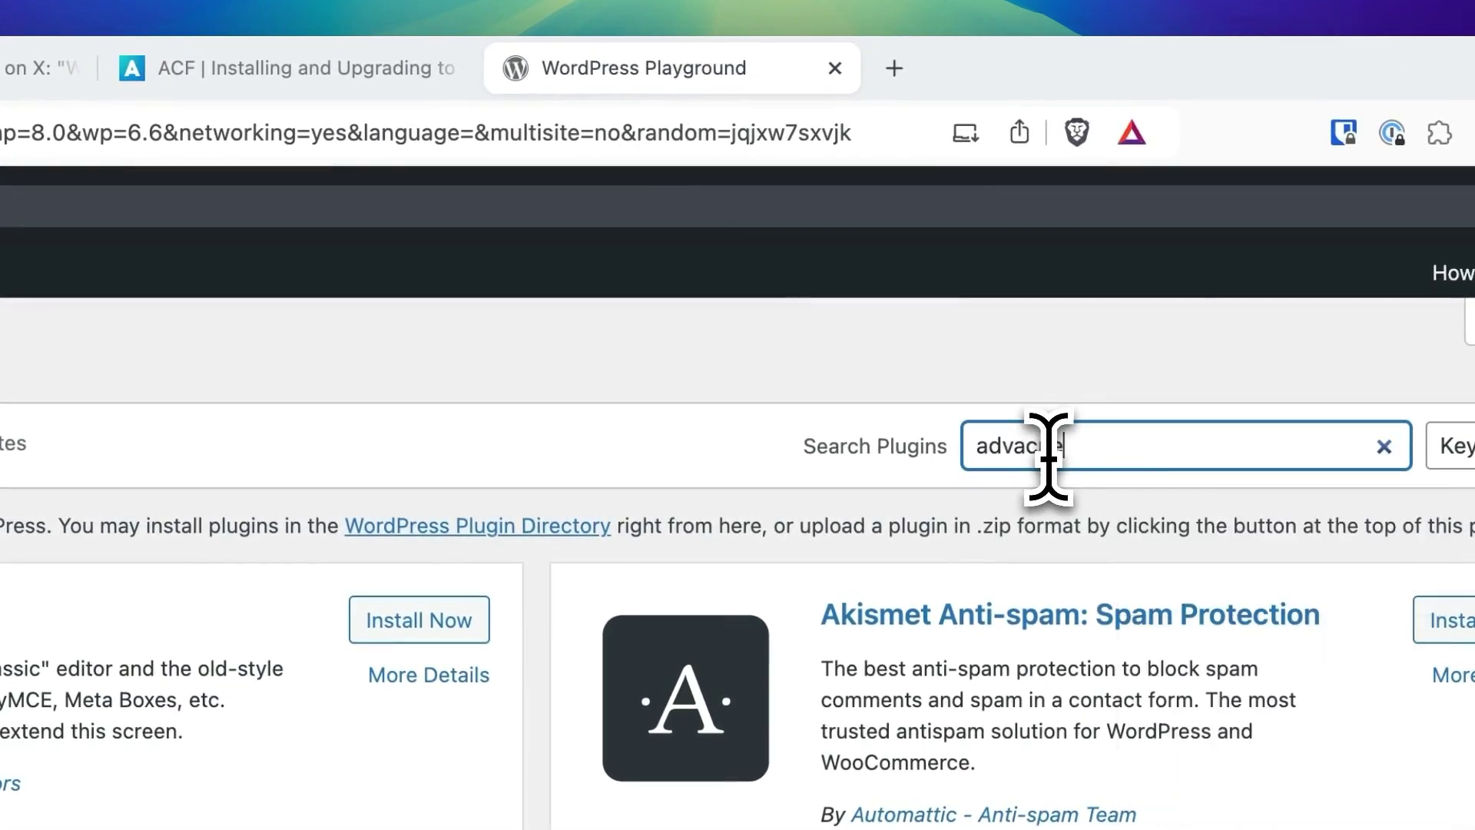
key(BackSpace)
text(nced custom fields)
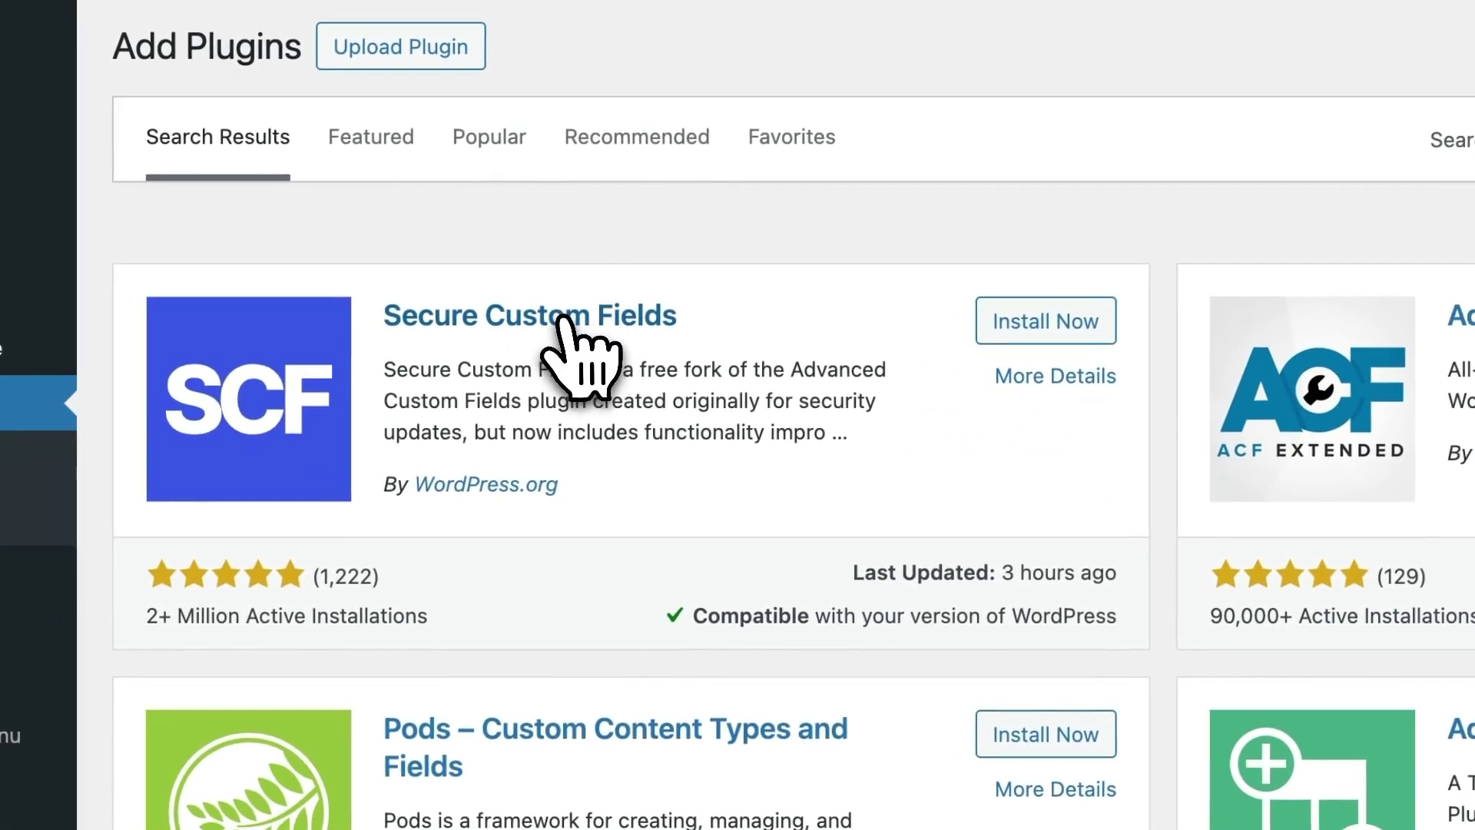
Open the Secure Custom Fields details (version 6.3.6.2) and read through them
click(561, 319)
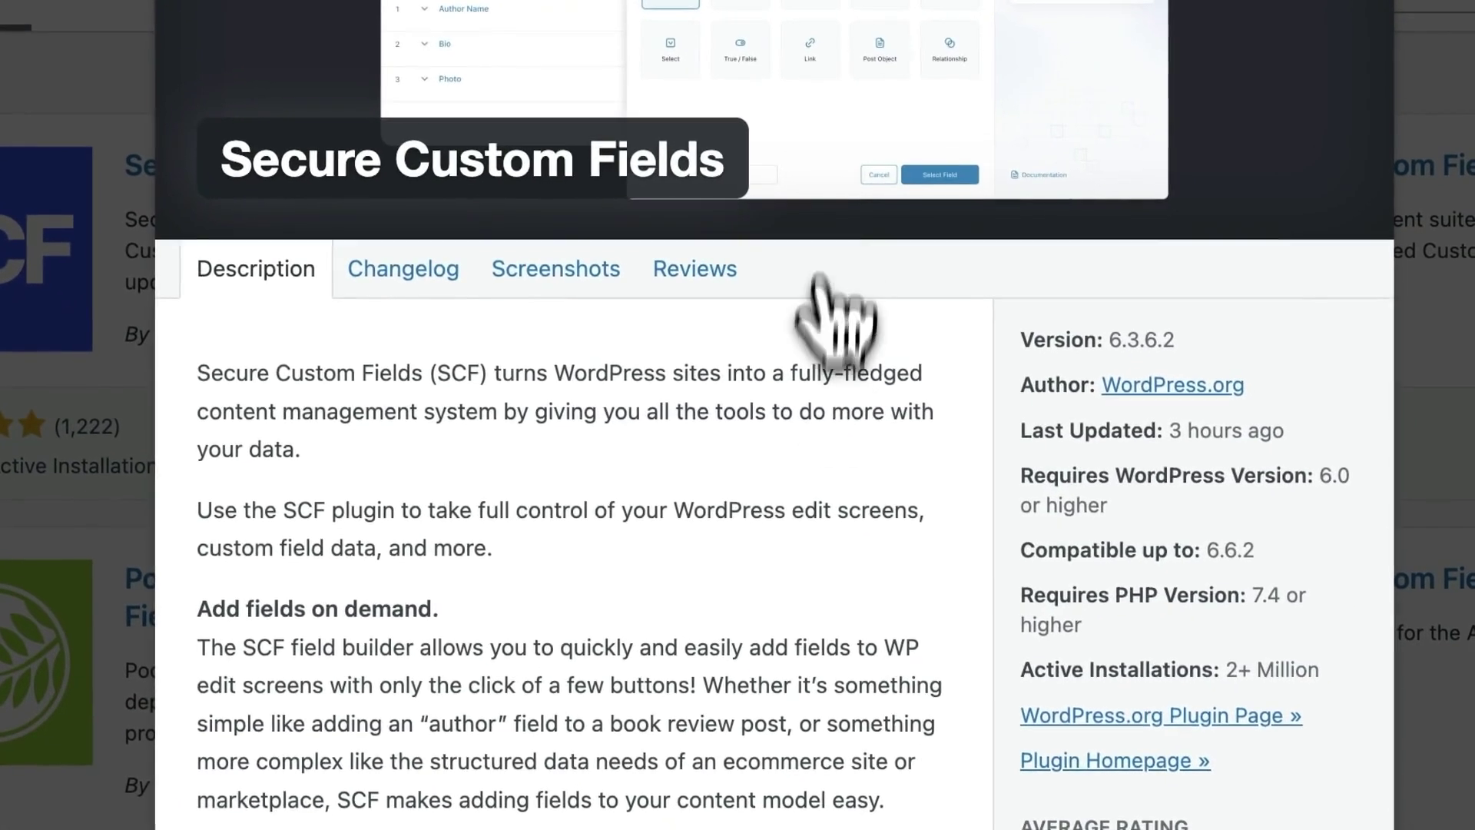
scroll(1015, 438, down, 3)
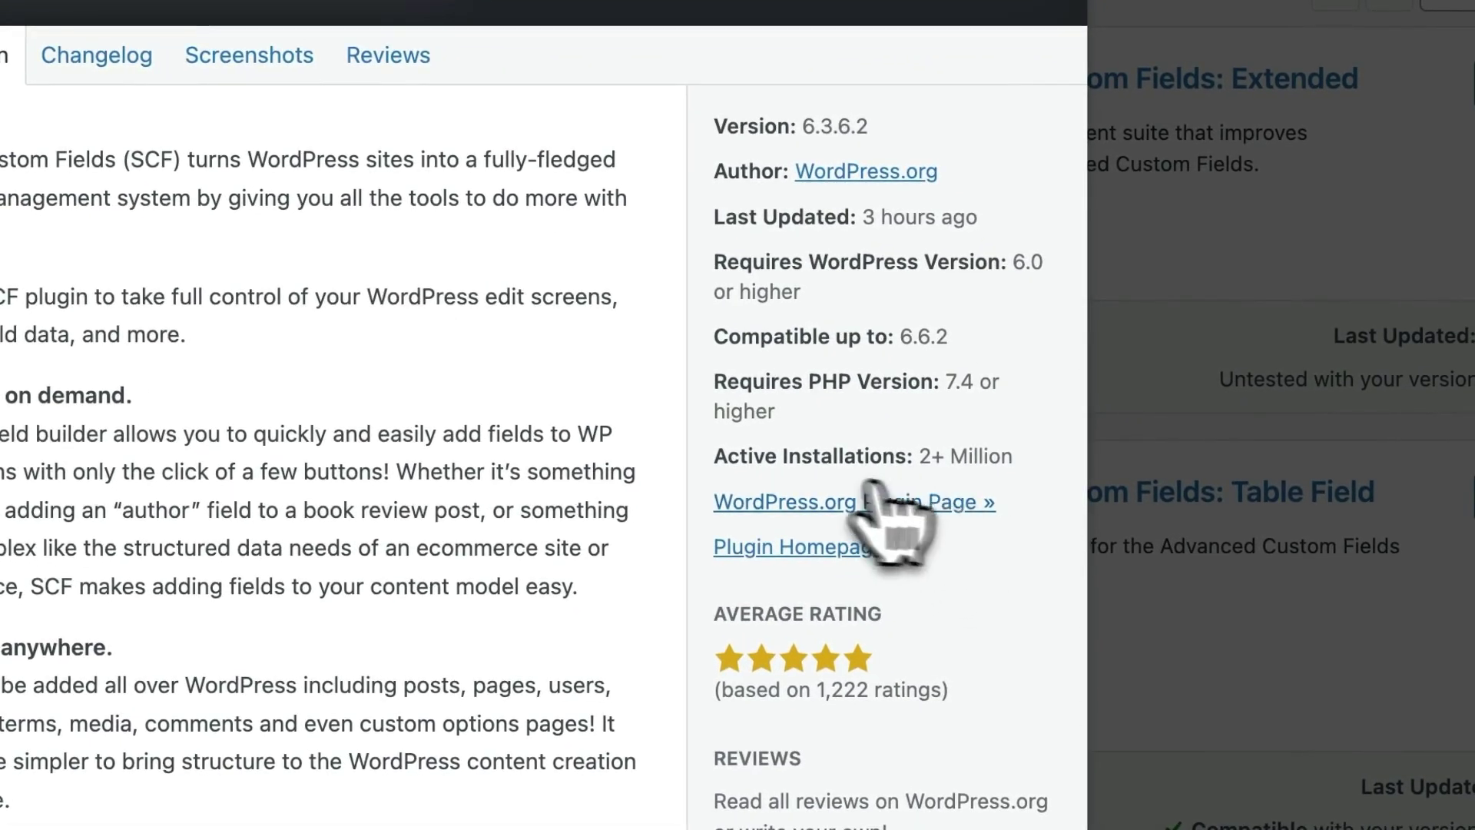
scroll(538, 553, down, 2)
scroll(542, 568, up, 8)
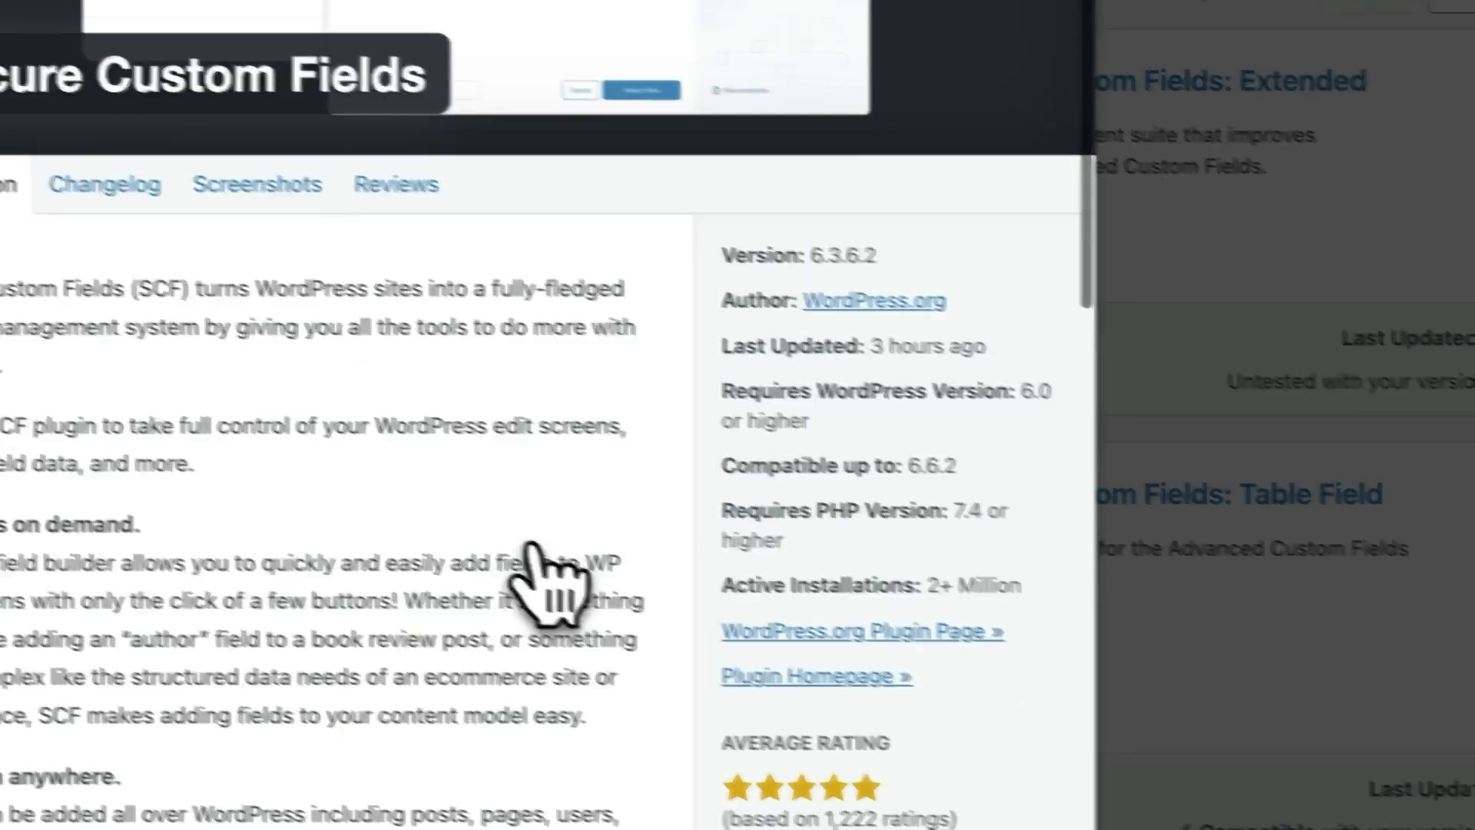
scroll(862, 494, down, 6)
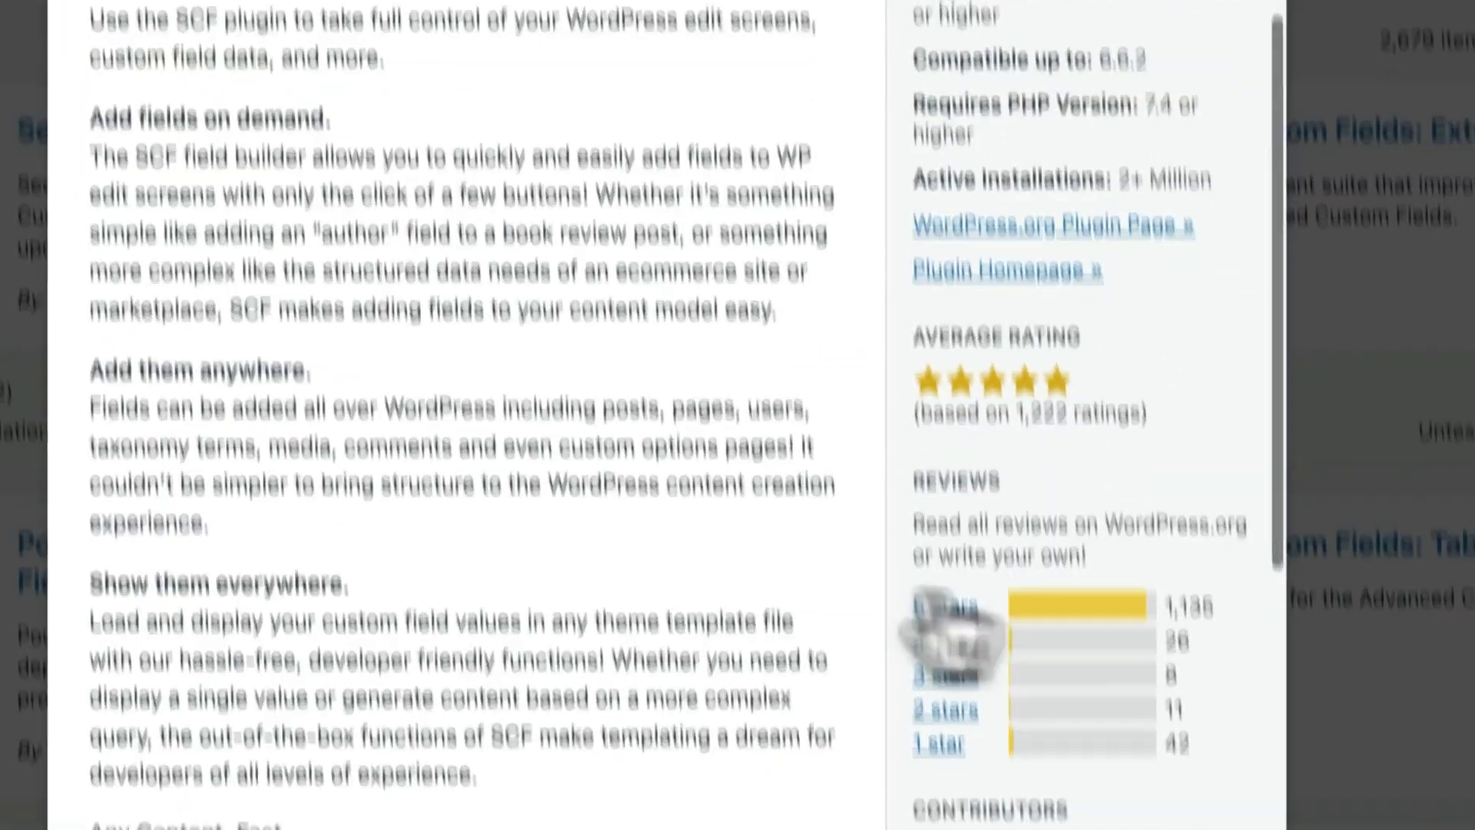
scroll(543, 445, up, 6)
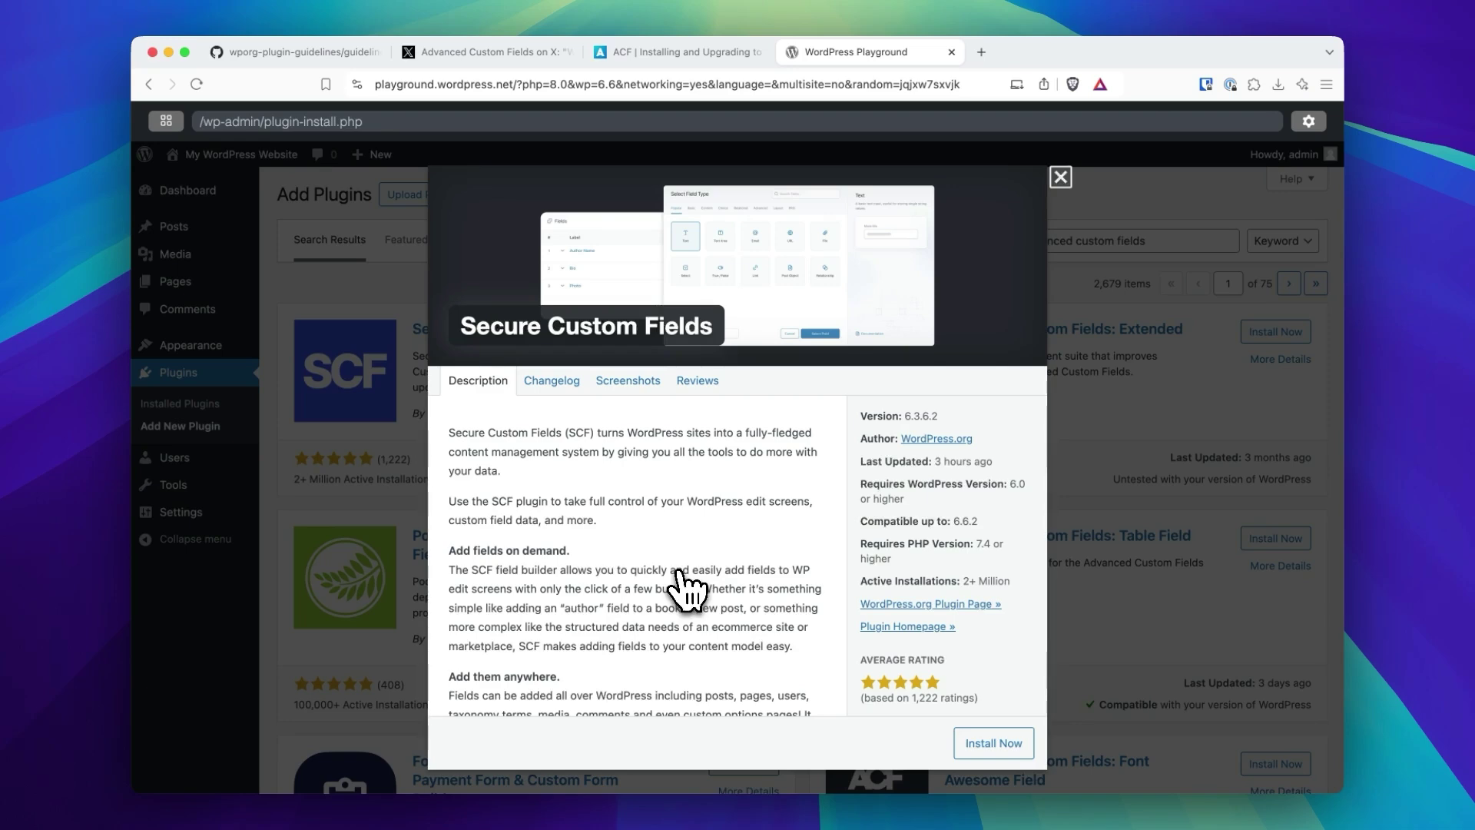
scroll(691, 638, down, 10)
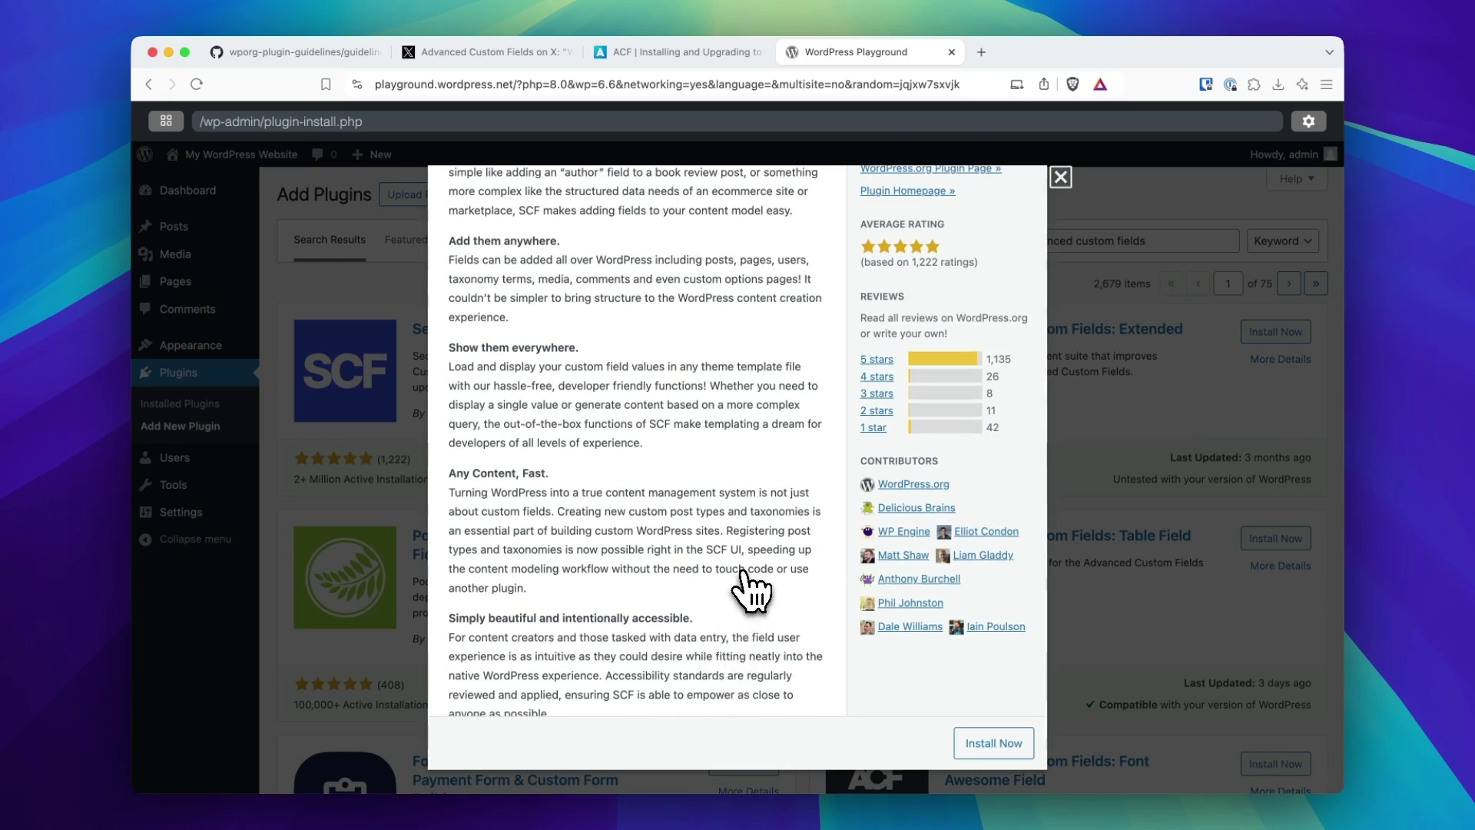
scroll(741, 588, down, 6)
scroll(745, 500, up, 15)
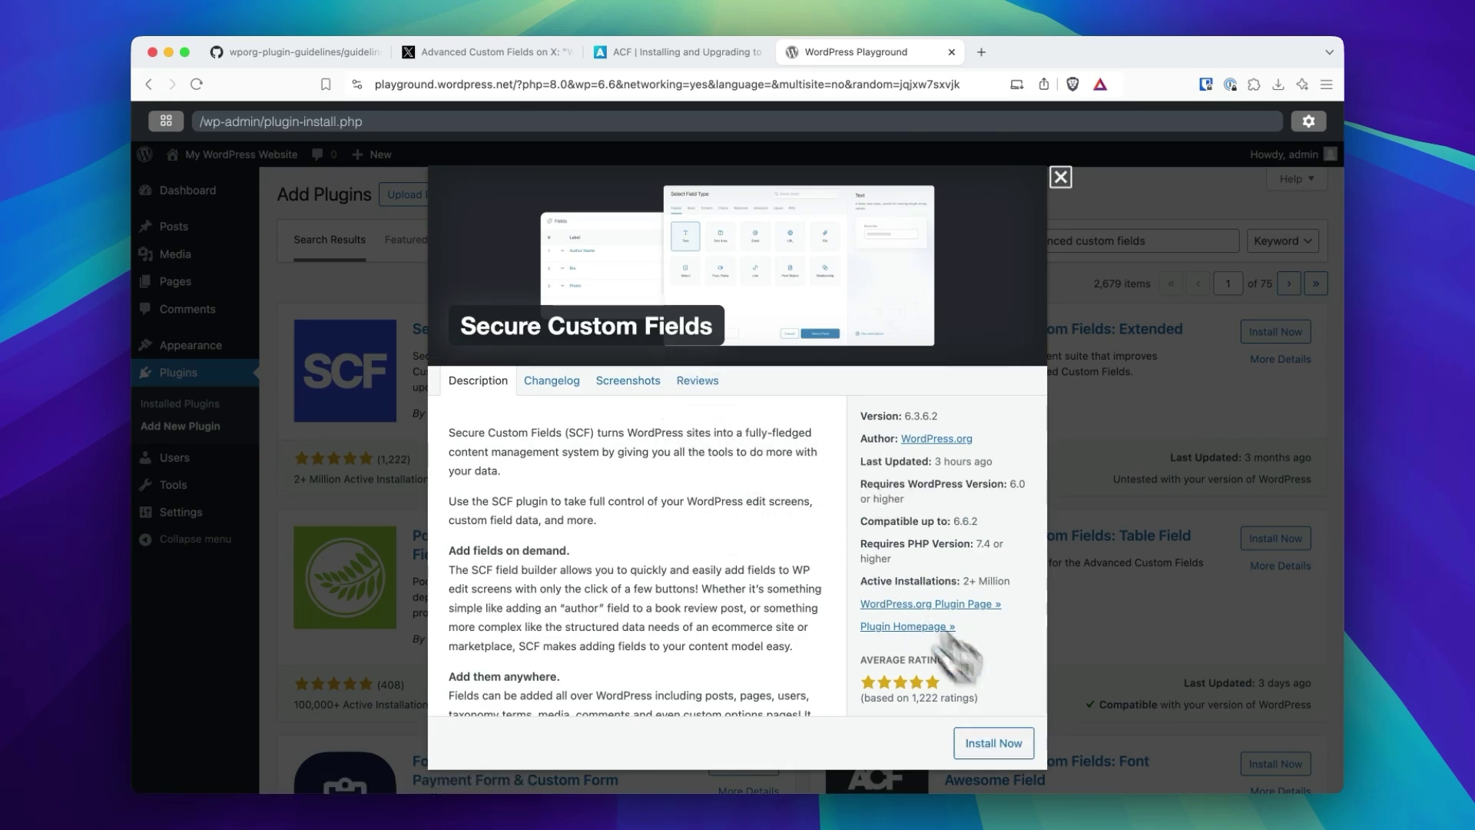
Install Secure Custom Fields from its details modal, then go to the GitHub guidelines tab
click(995, 749)
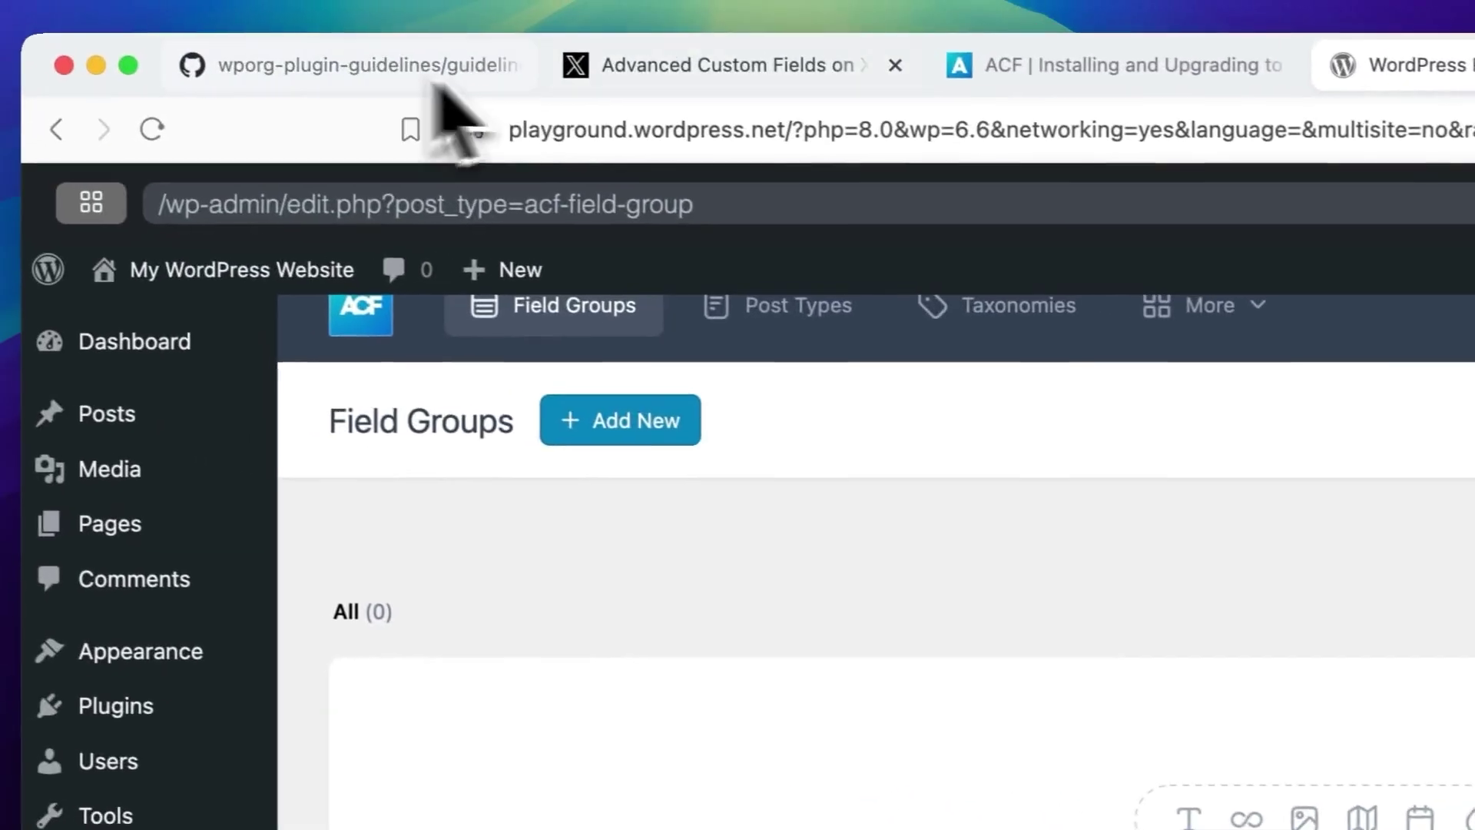
click(45, 0)
Return to the Secure Custom Fields article, skim ACF's post on X, then go back to WordPress Playground
click(103, 113)
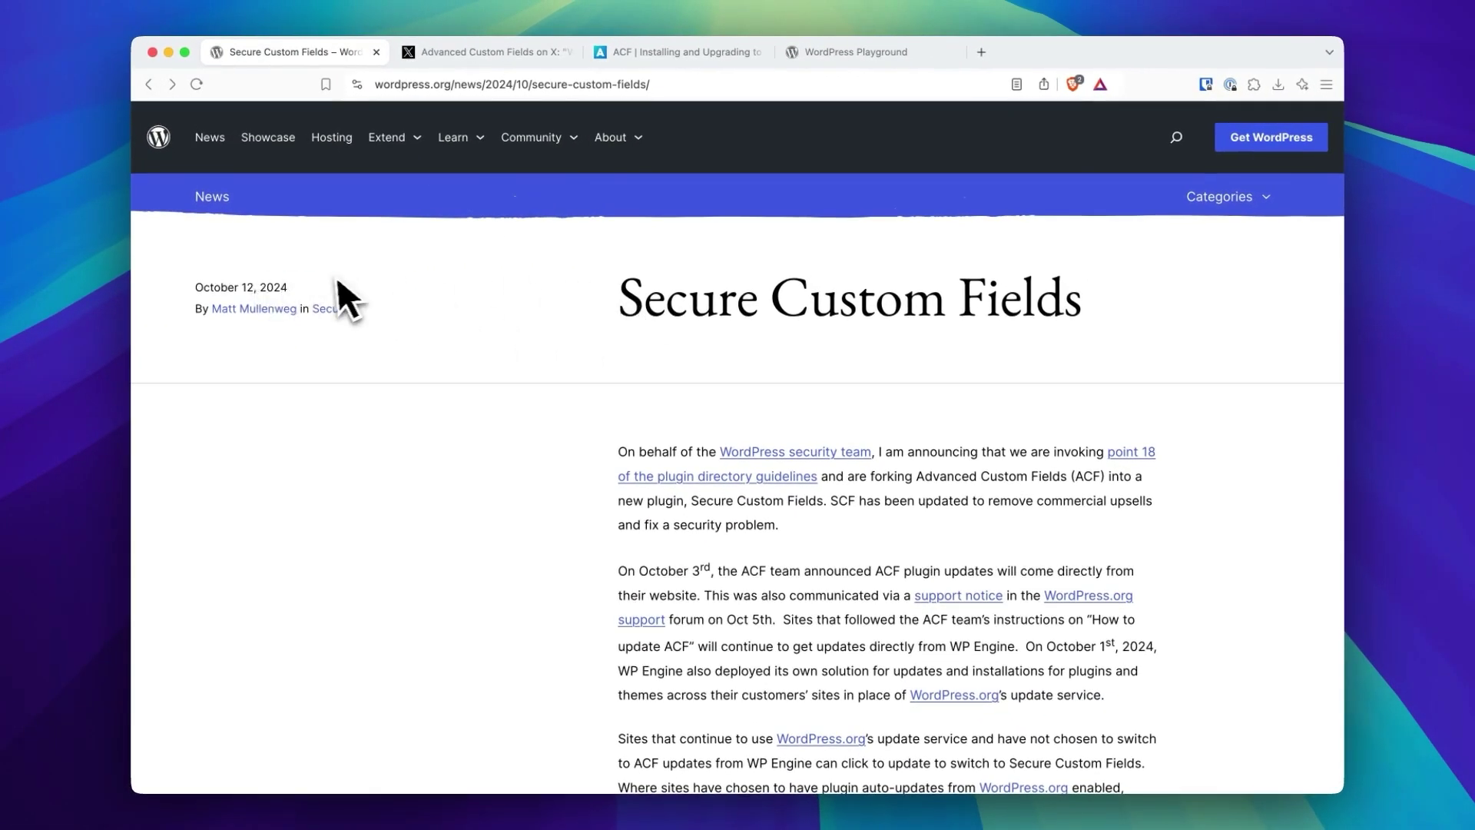
click(528, 55)
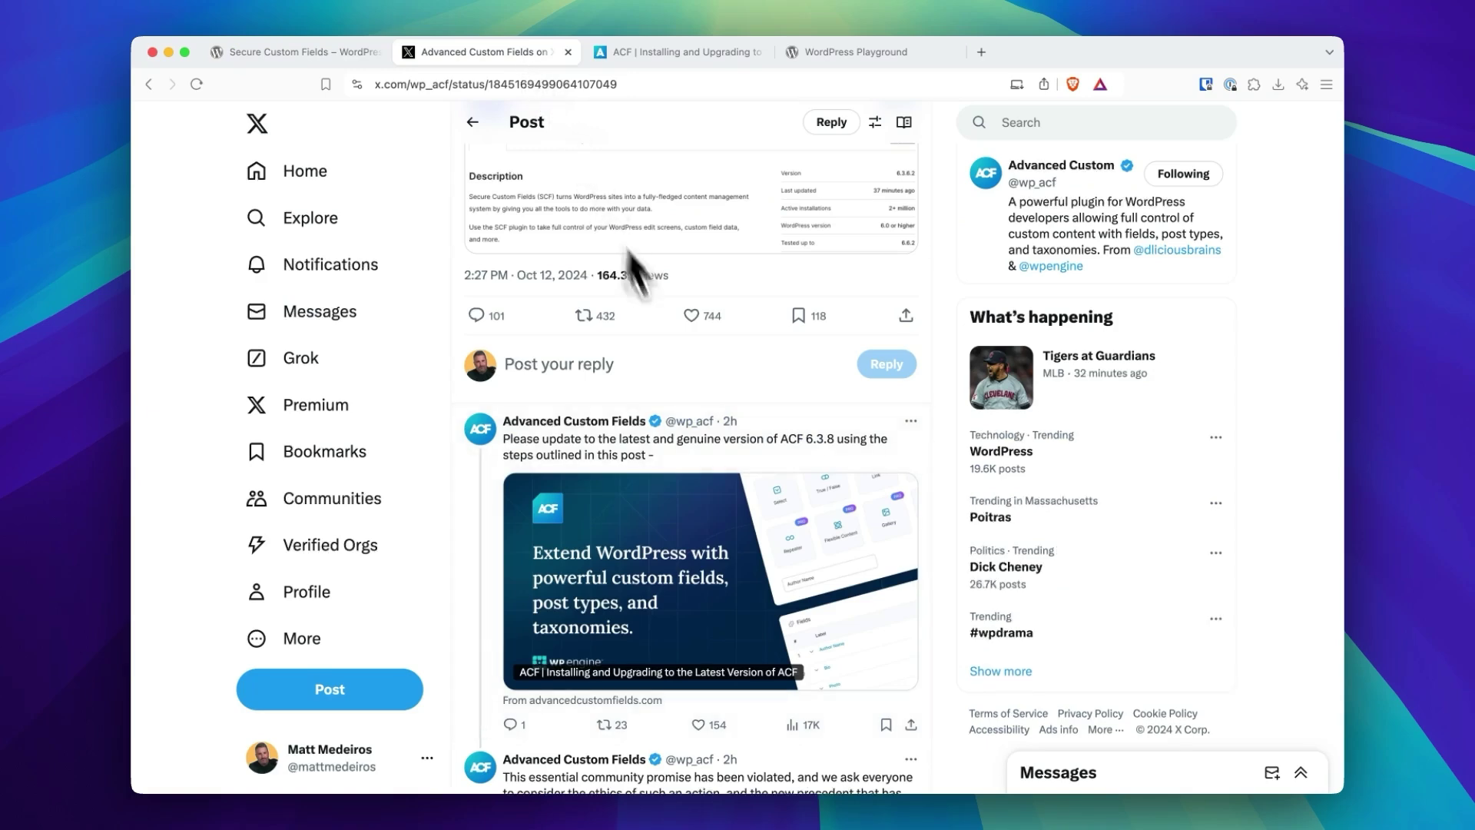
scroll(688, 292, up, 5)
scroll(745, 404, down, 3)
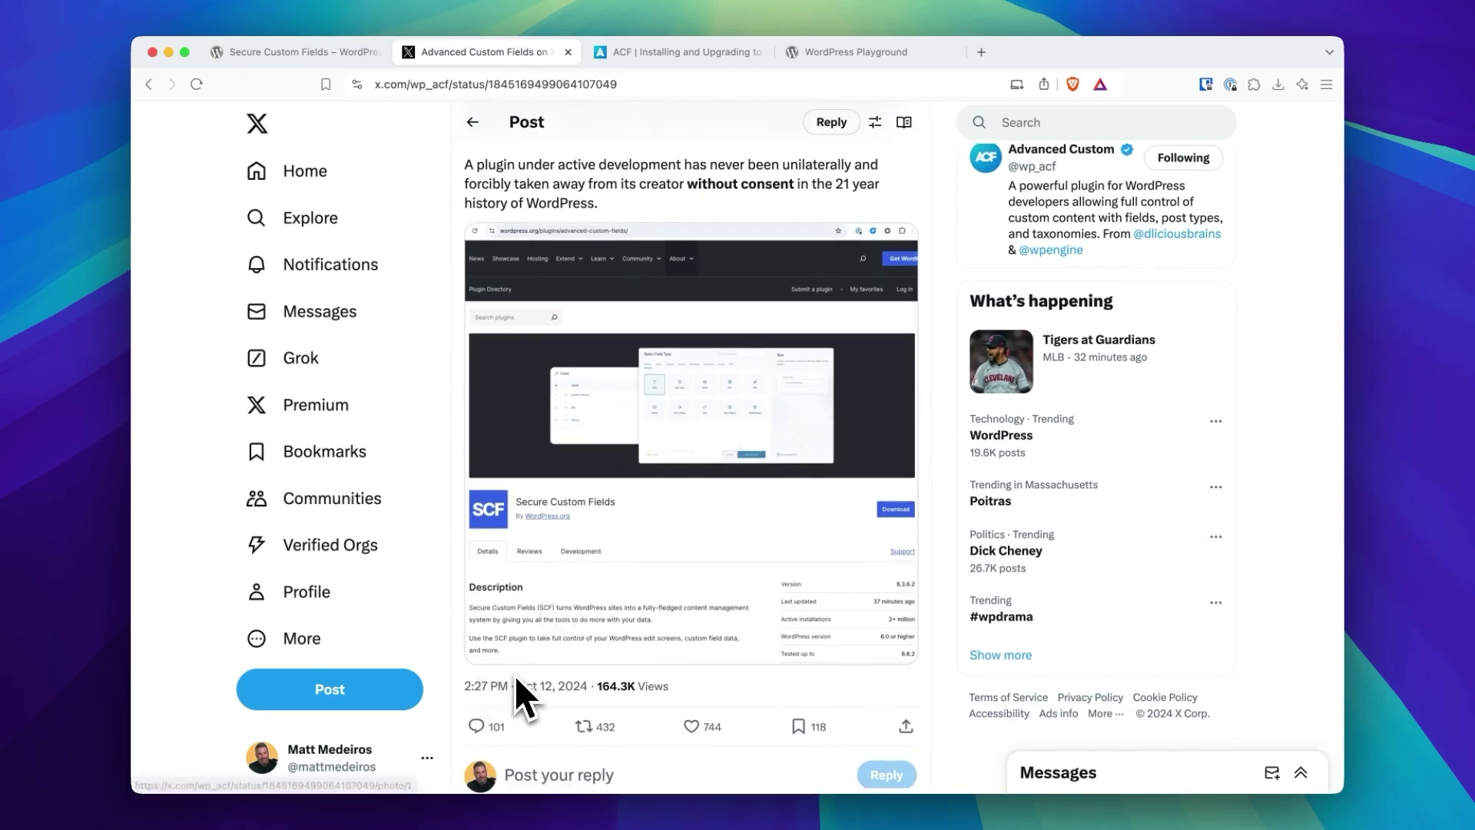
scroll(579, 507, up, 3)
click(885, 54)
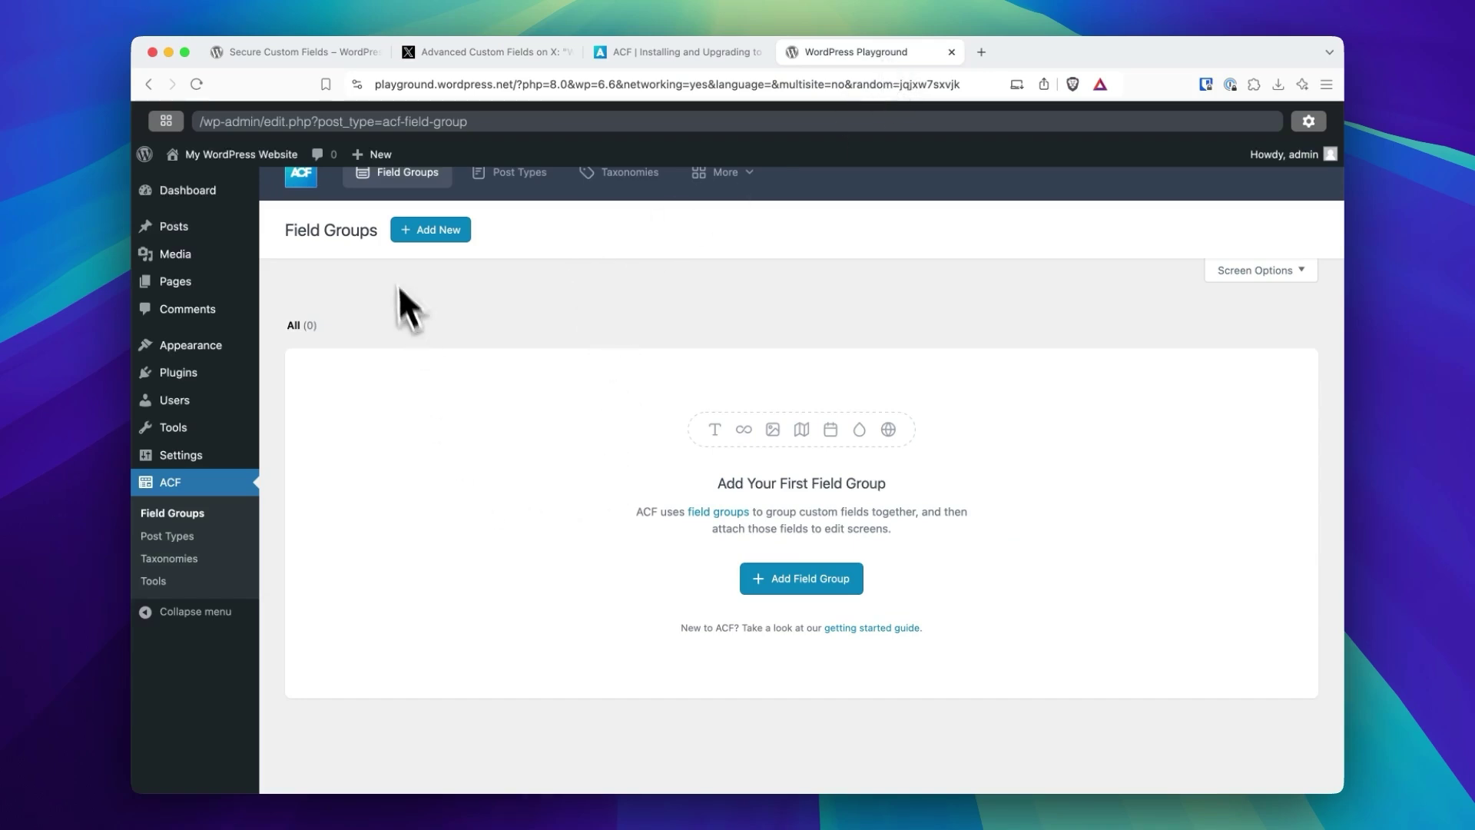
Open ACF's getting started guide from the empty Field Groups page, then return to Playground
scroll(395, 368, up, 1)
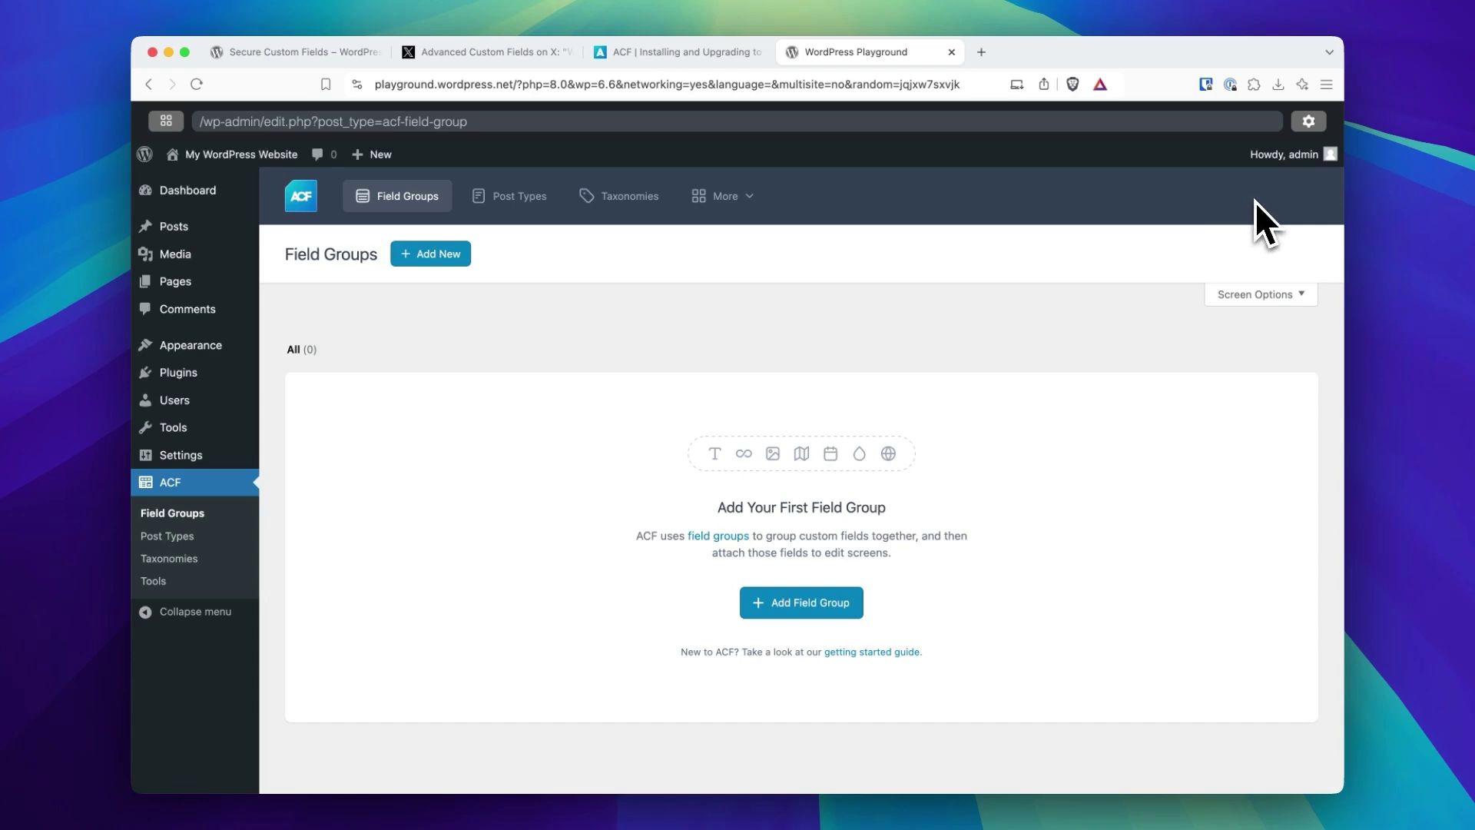
scroll(922, 607, down, 1)
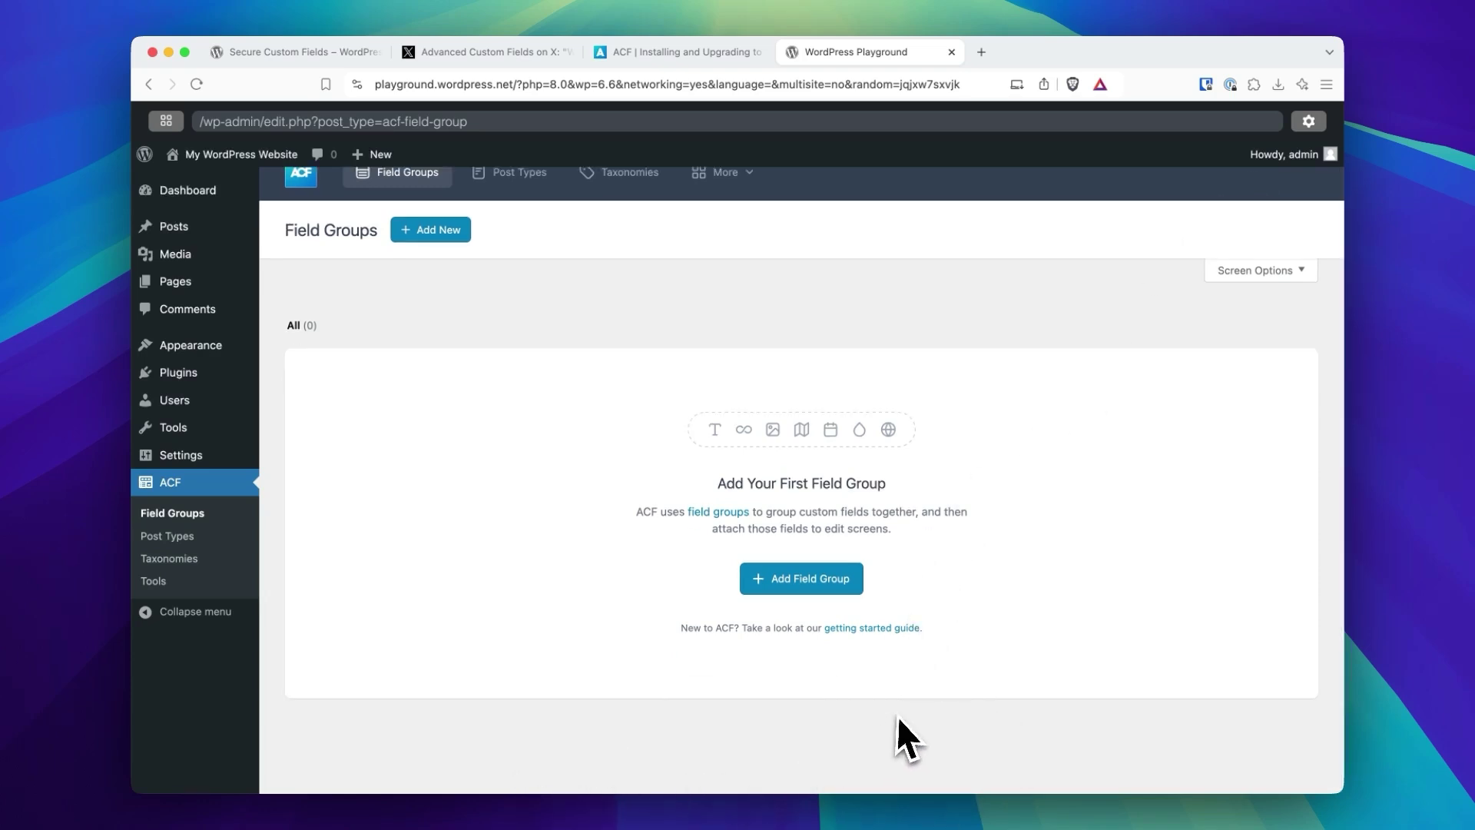
scroll(999, 492, up, 1)
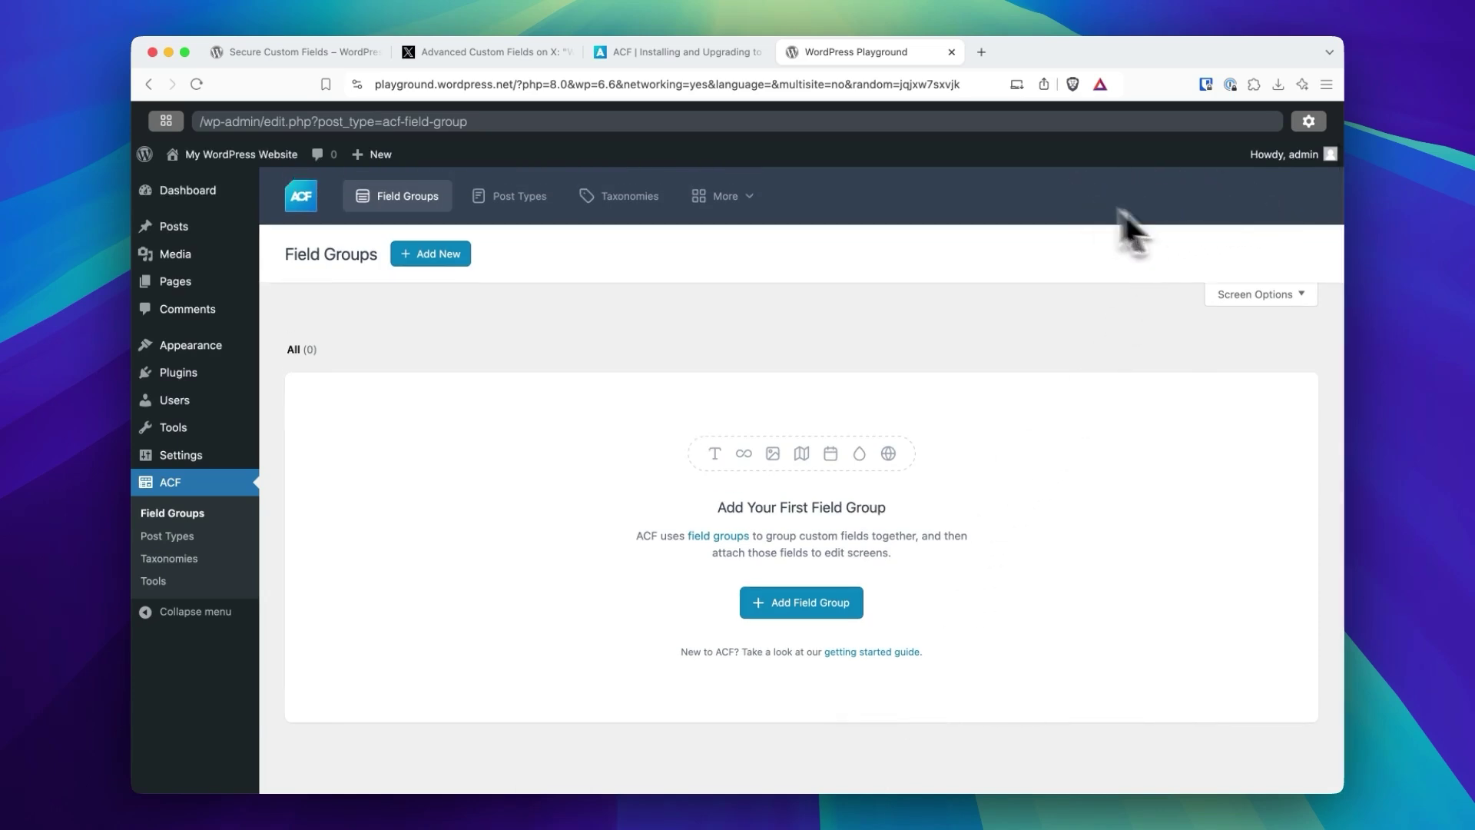
mouse_move(744, 193)
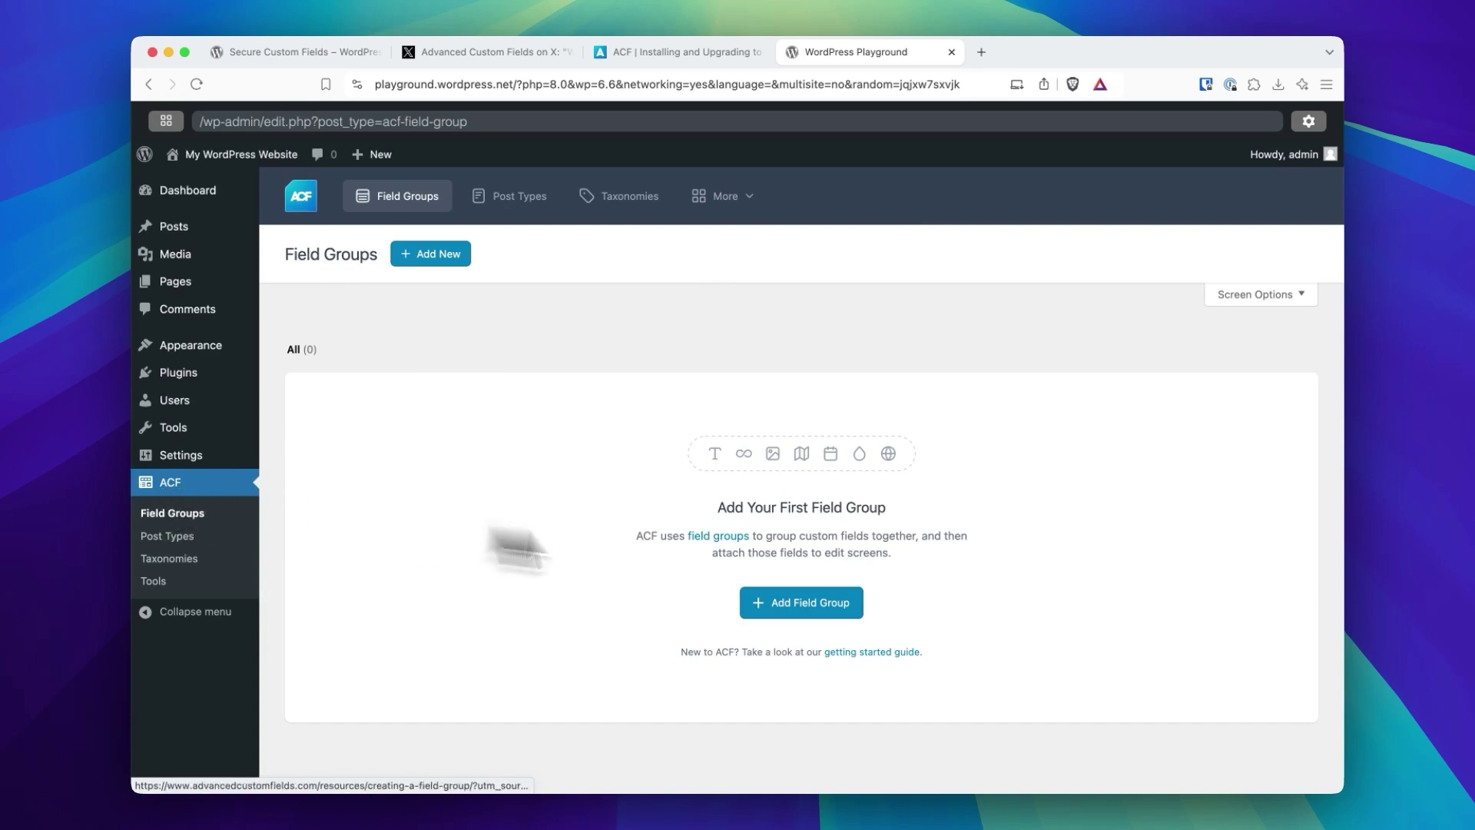
click(896, 653)
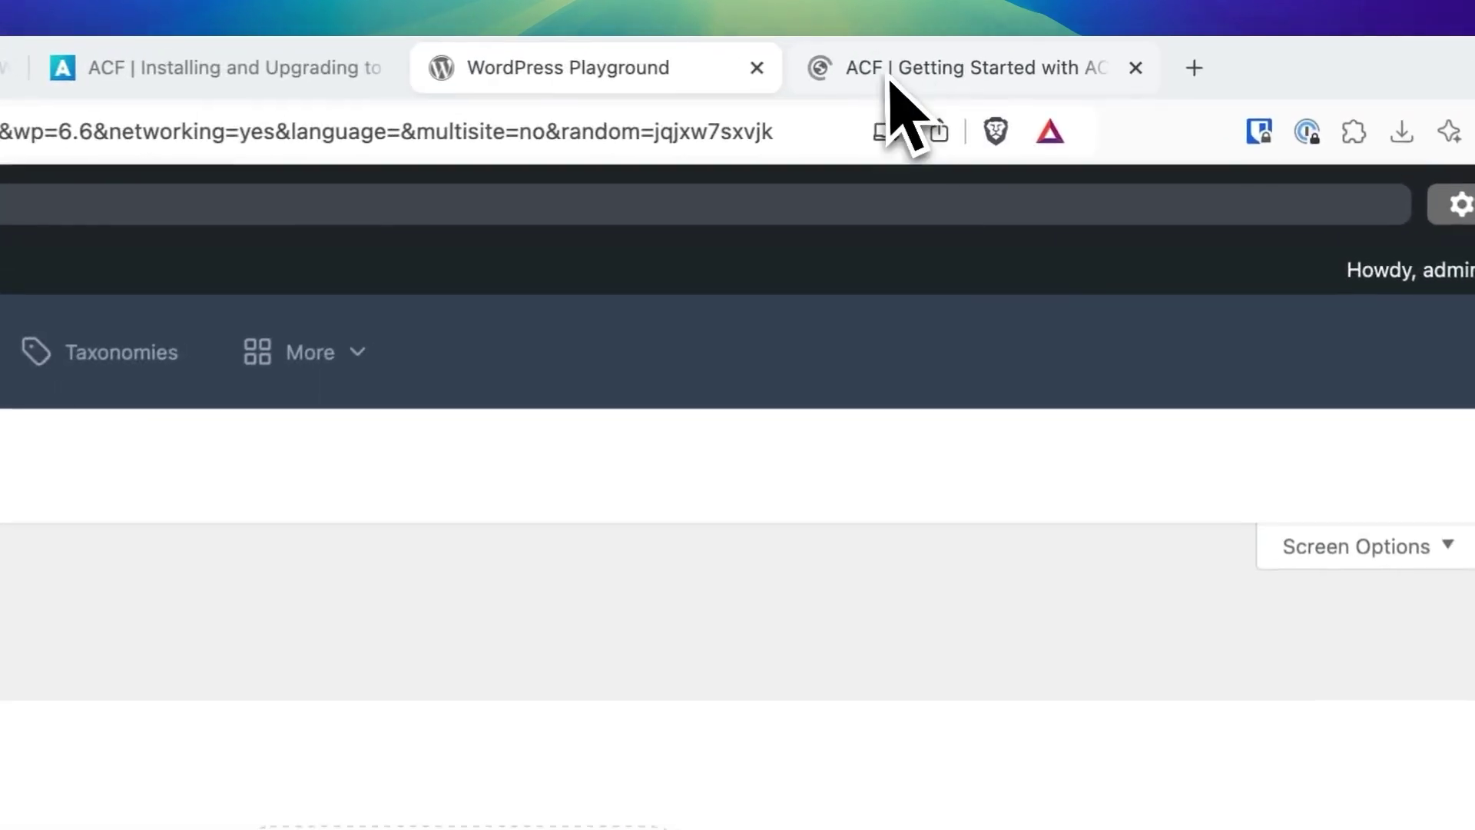
click(1008, 54)
click(661, 77)
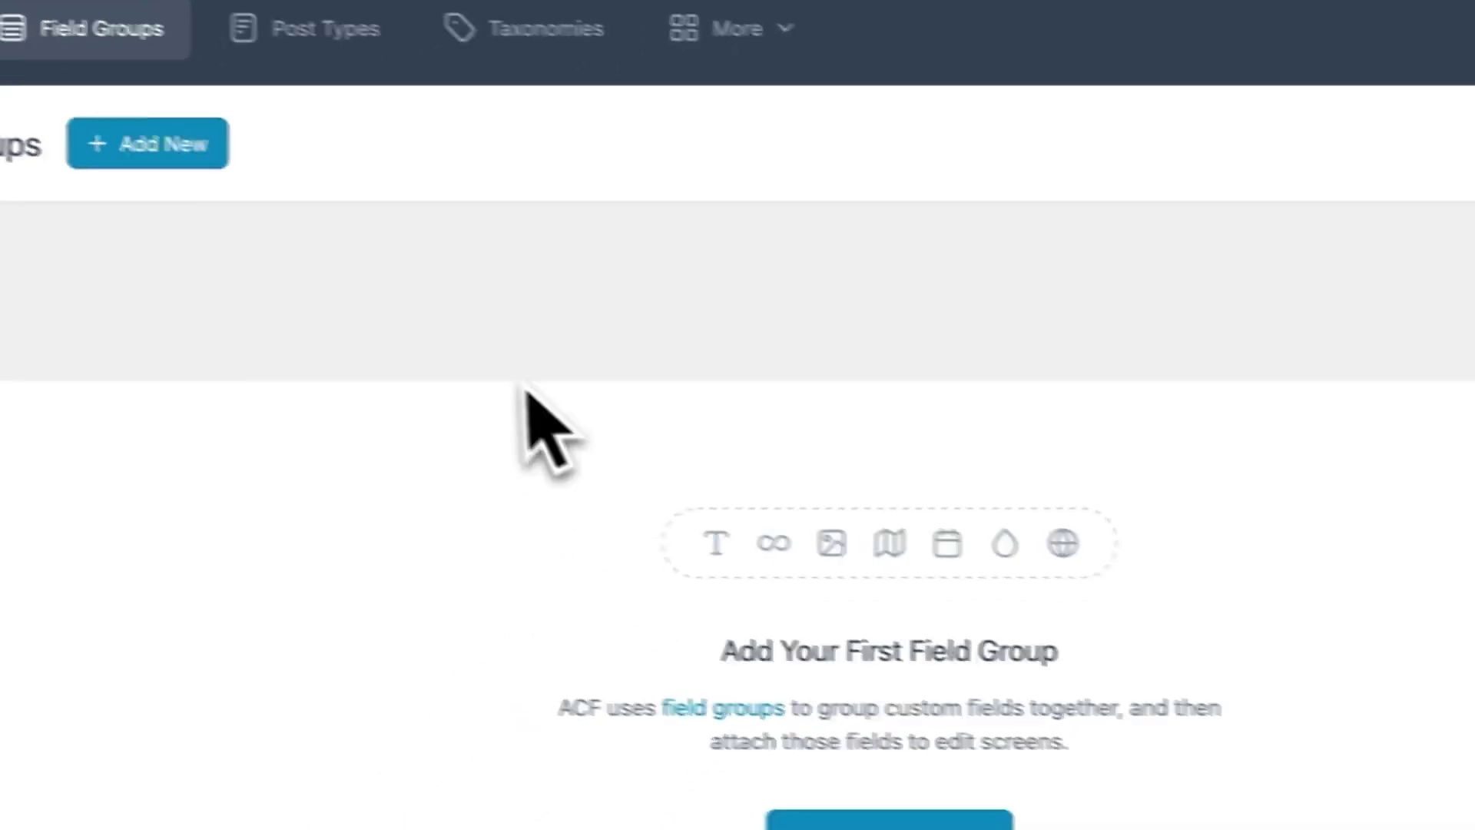
Start a new ACF field group
click(177, 146)
scroll(691, 517, down, 7)
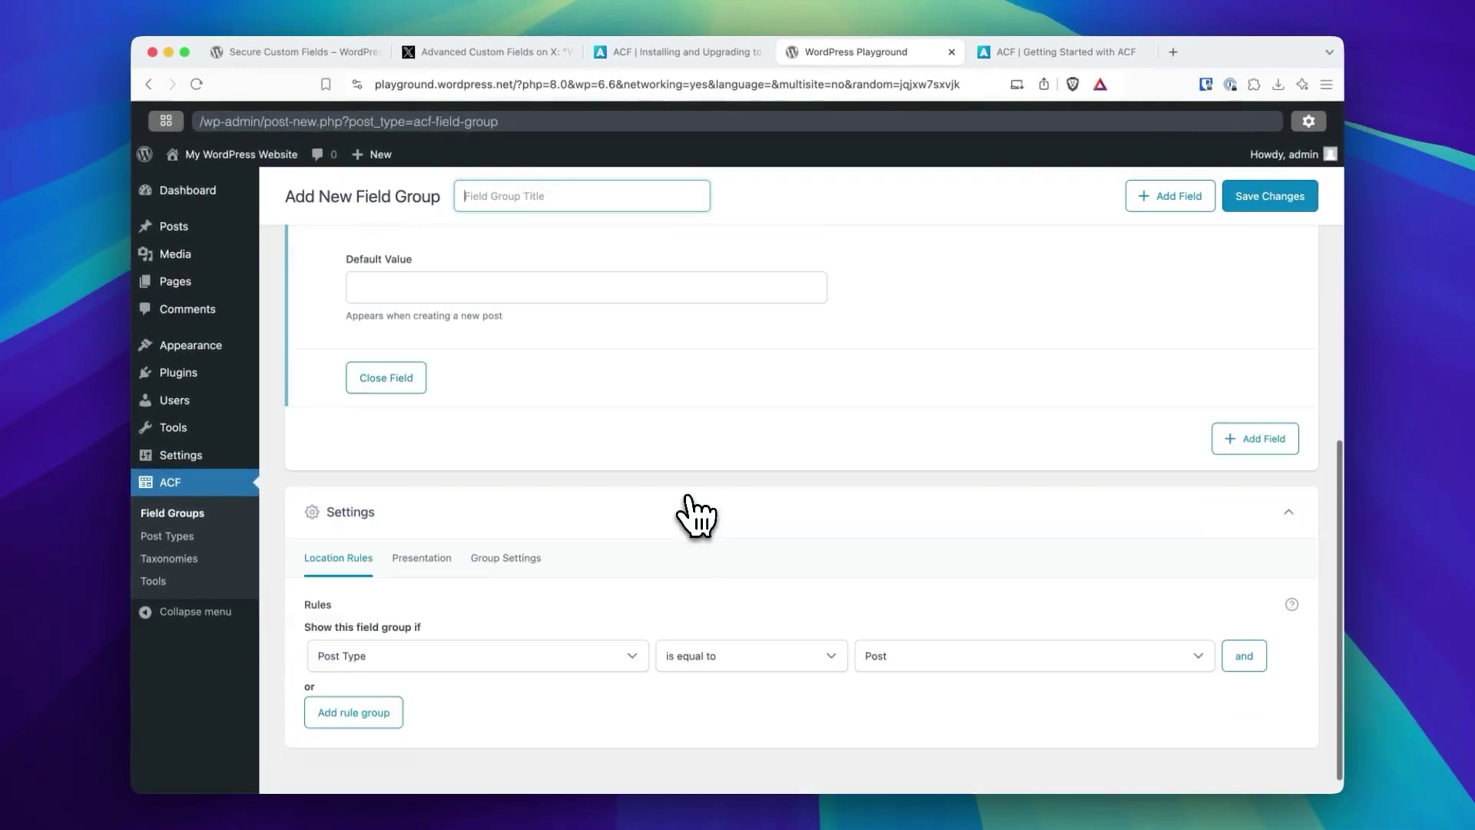
scroll(695, 516, up, 2)
scroll(697, 517, up, 5)
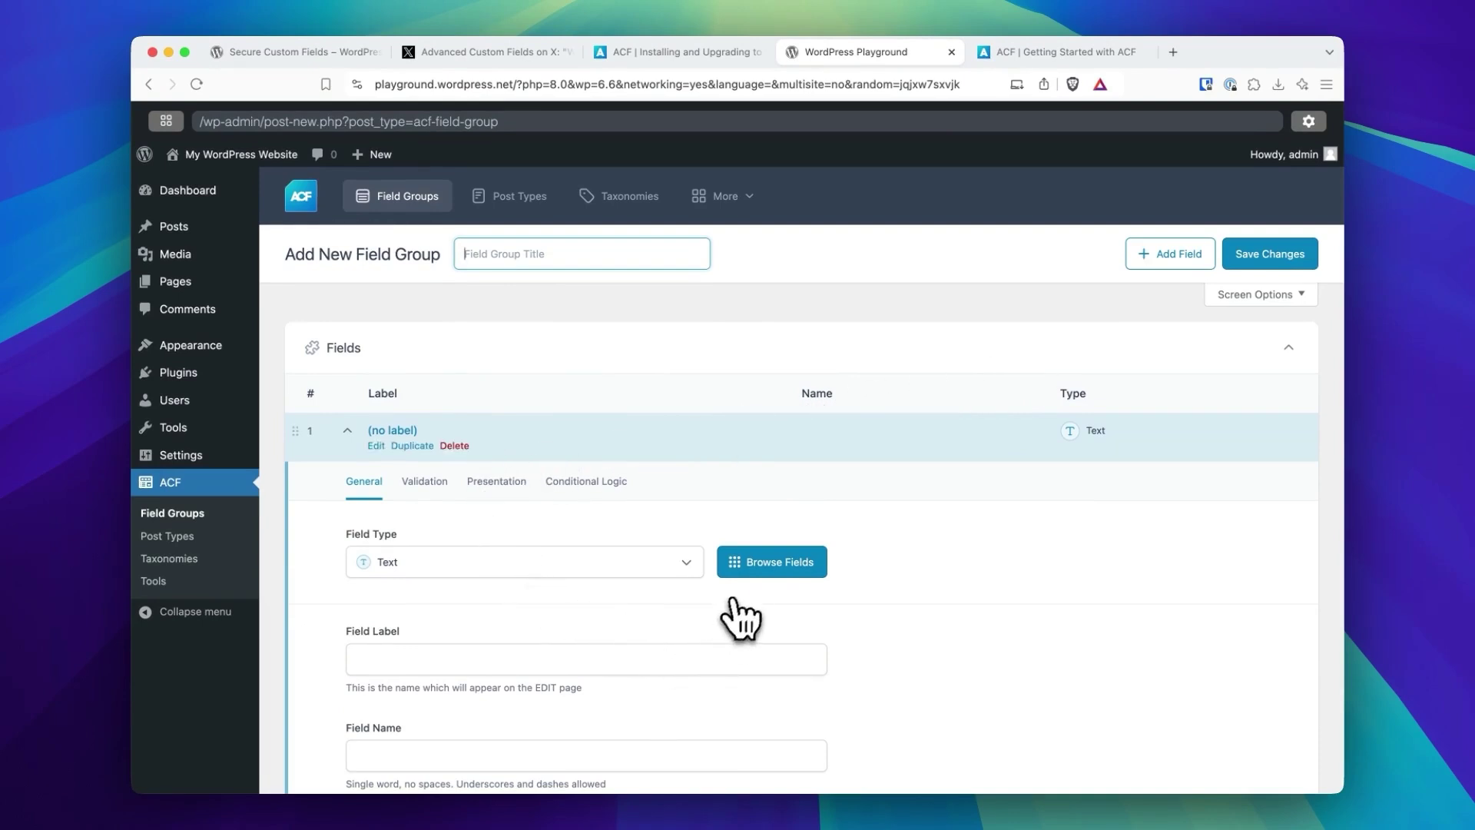
Browse the Advanced, Relational, Choice, Content and Popular field types, closing without choosing one
click(756, 567)
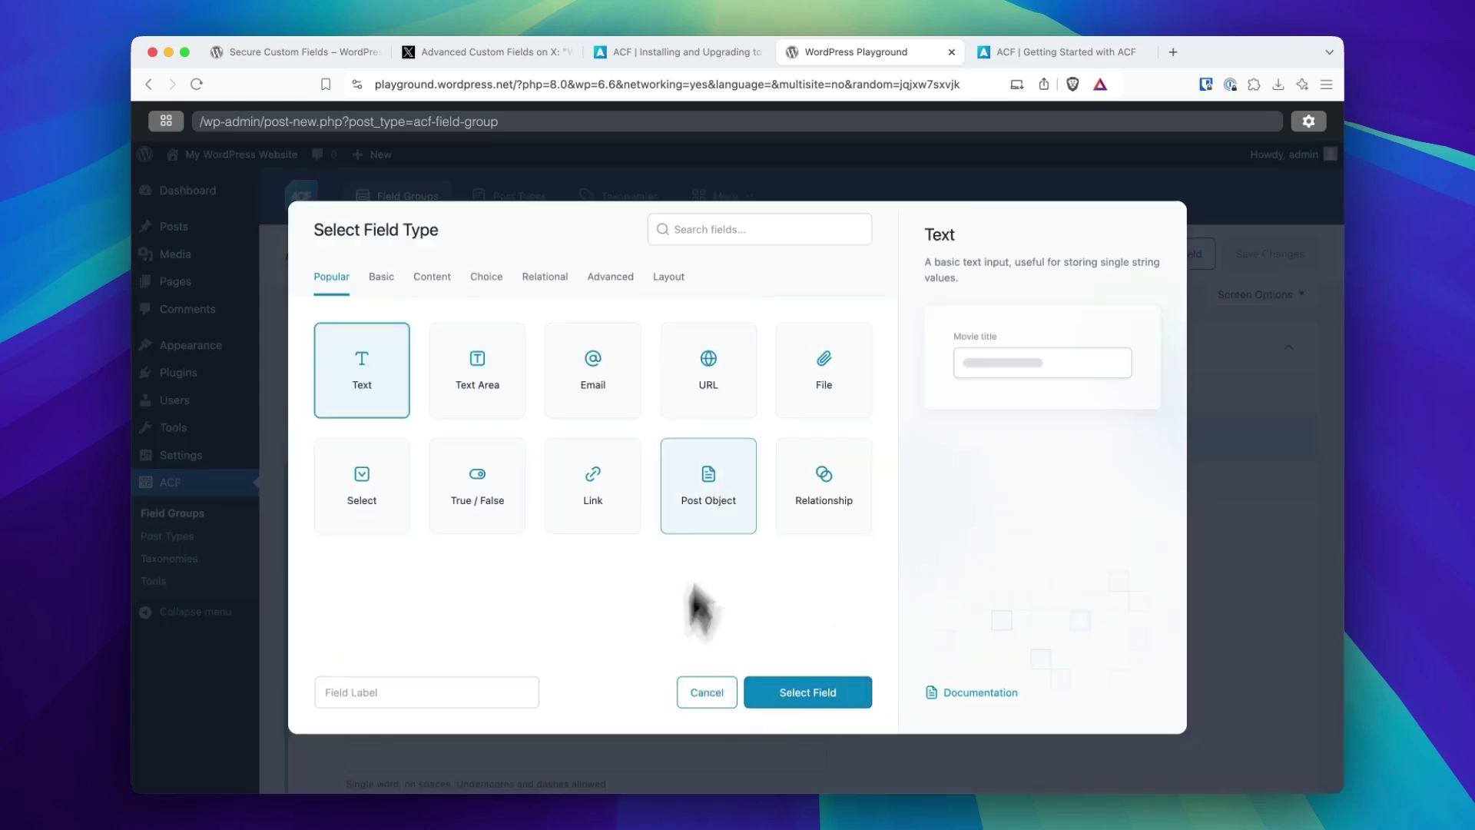
click(611, 278)
click(545, 279)
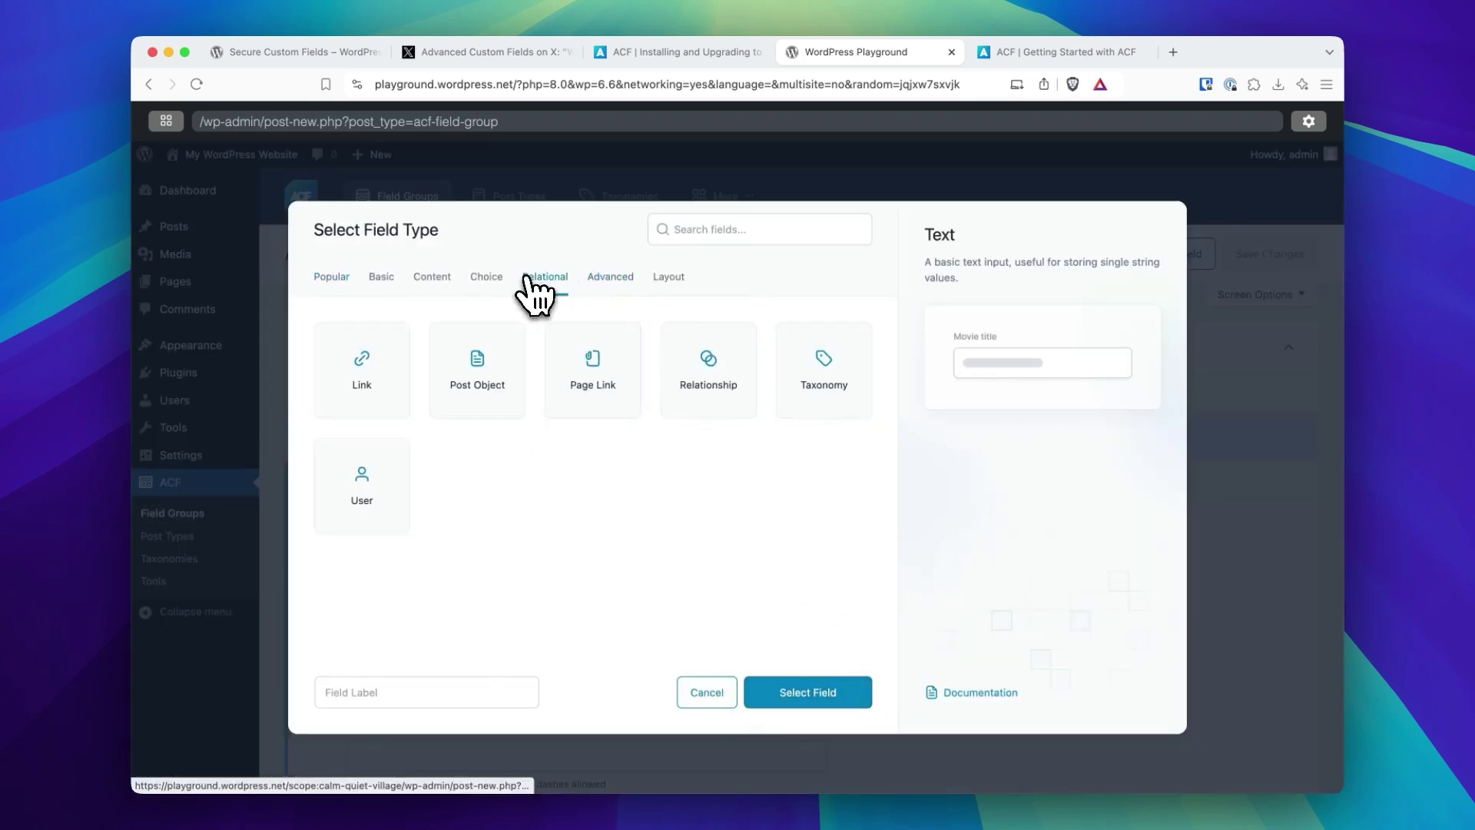
click(487, 278)
click(438, 278)
click(335, 278)
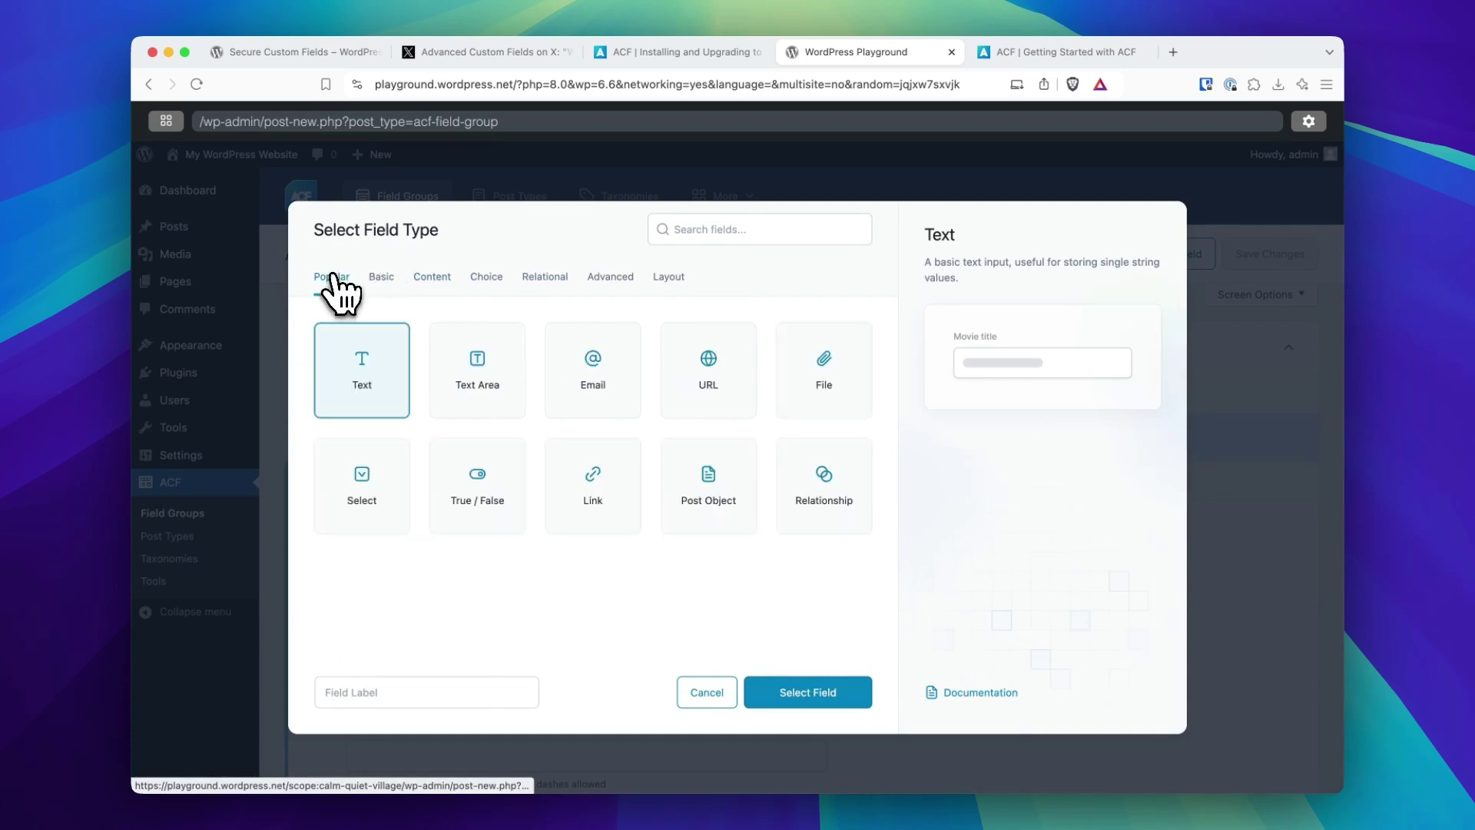
click(1235, 494)
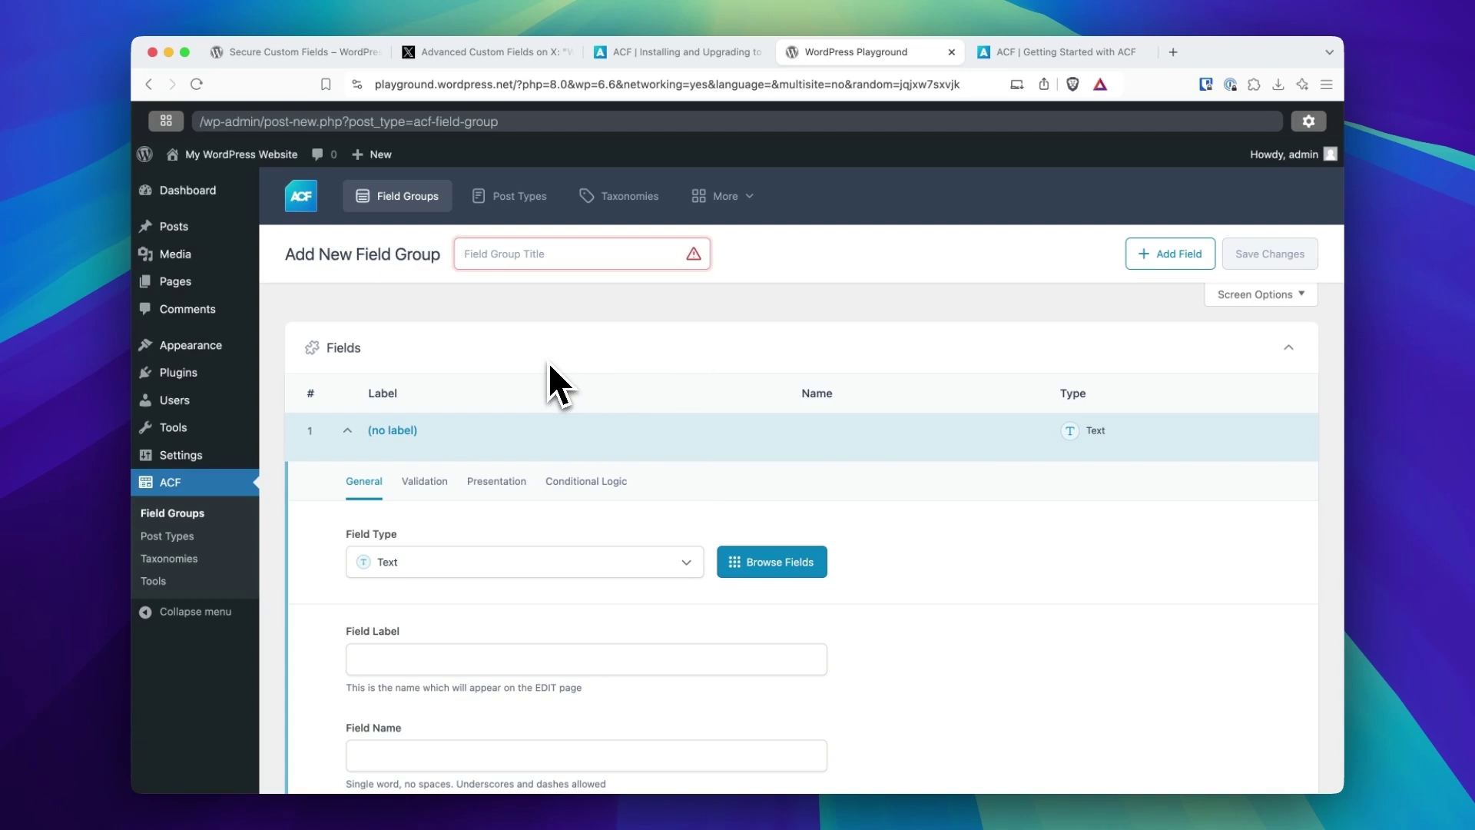
Upload advanced-custom-fields-6.3.8.zip and replace the current Secure Custom Fields with it
mouse_move(205, 370)
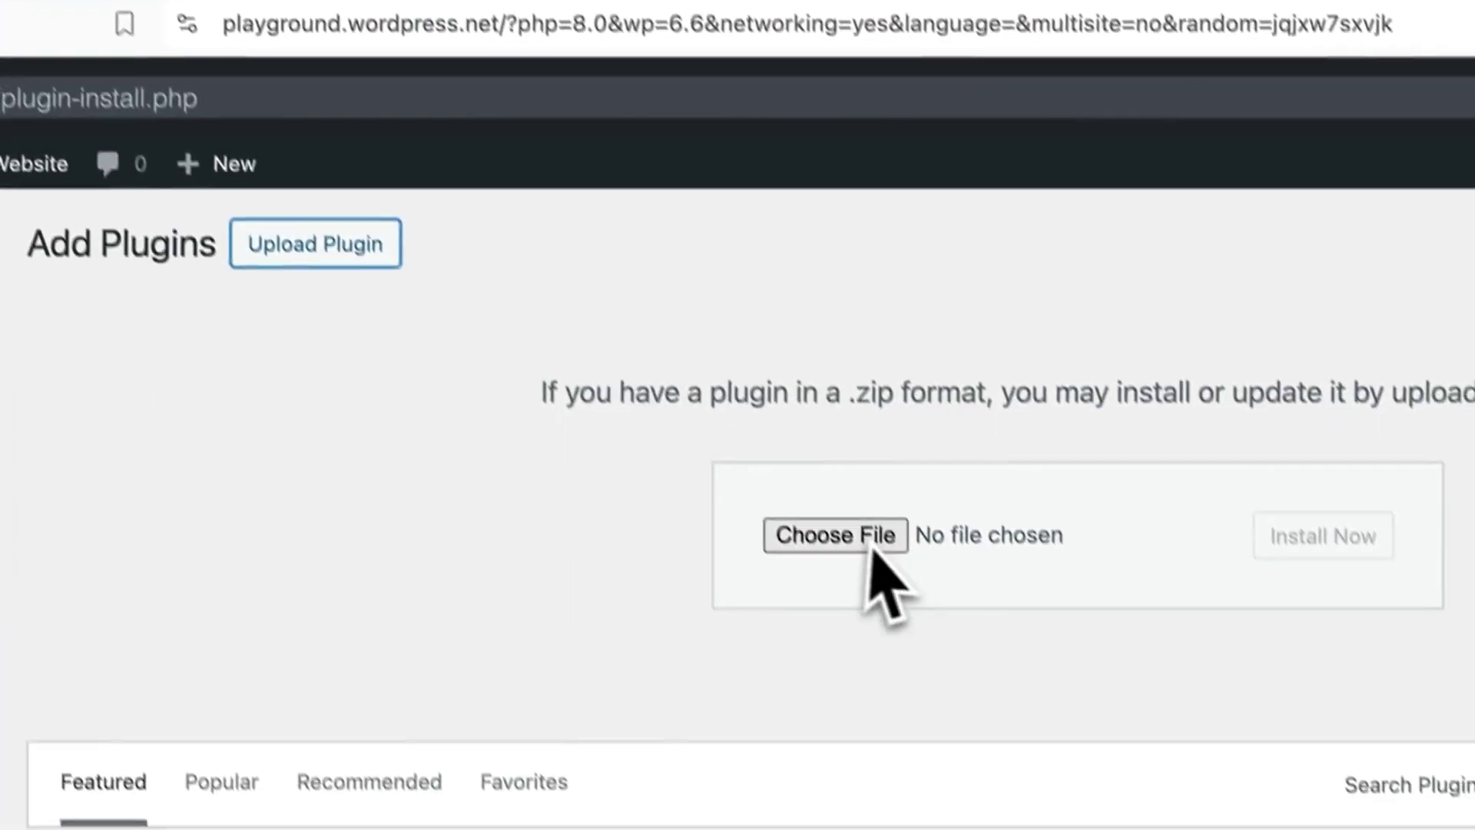
click(872, 547)
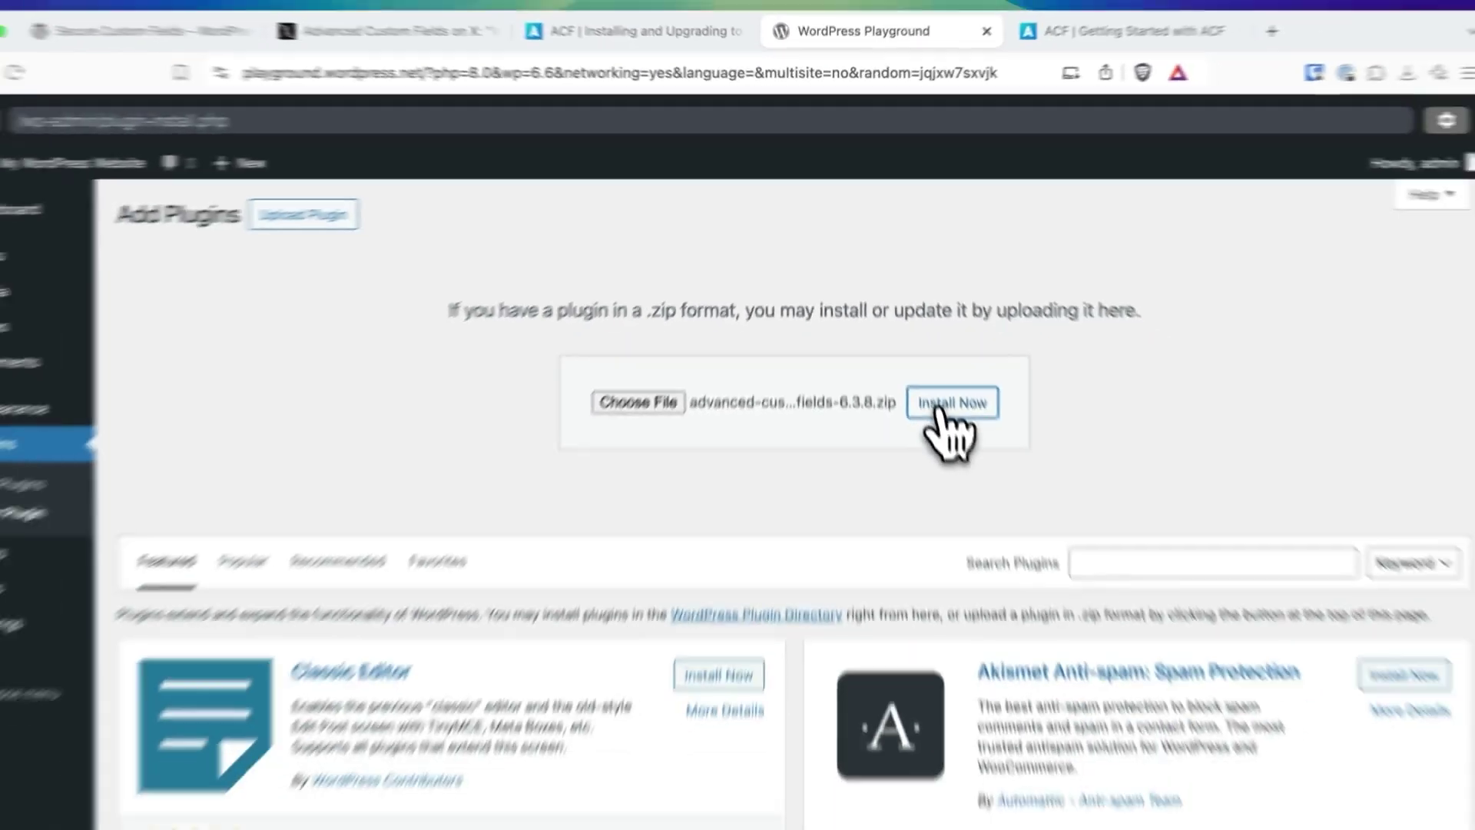
click(943, 407)
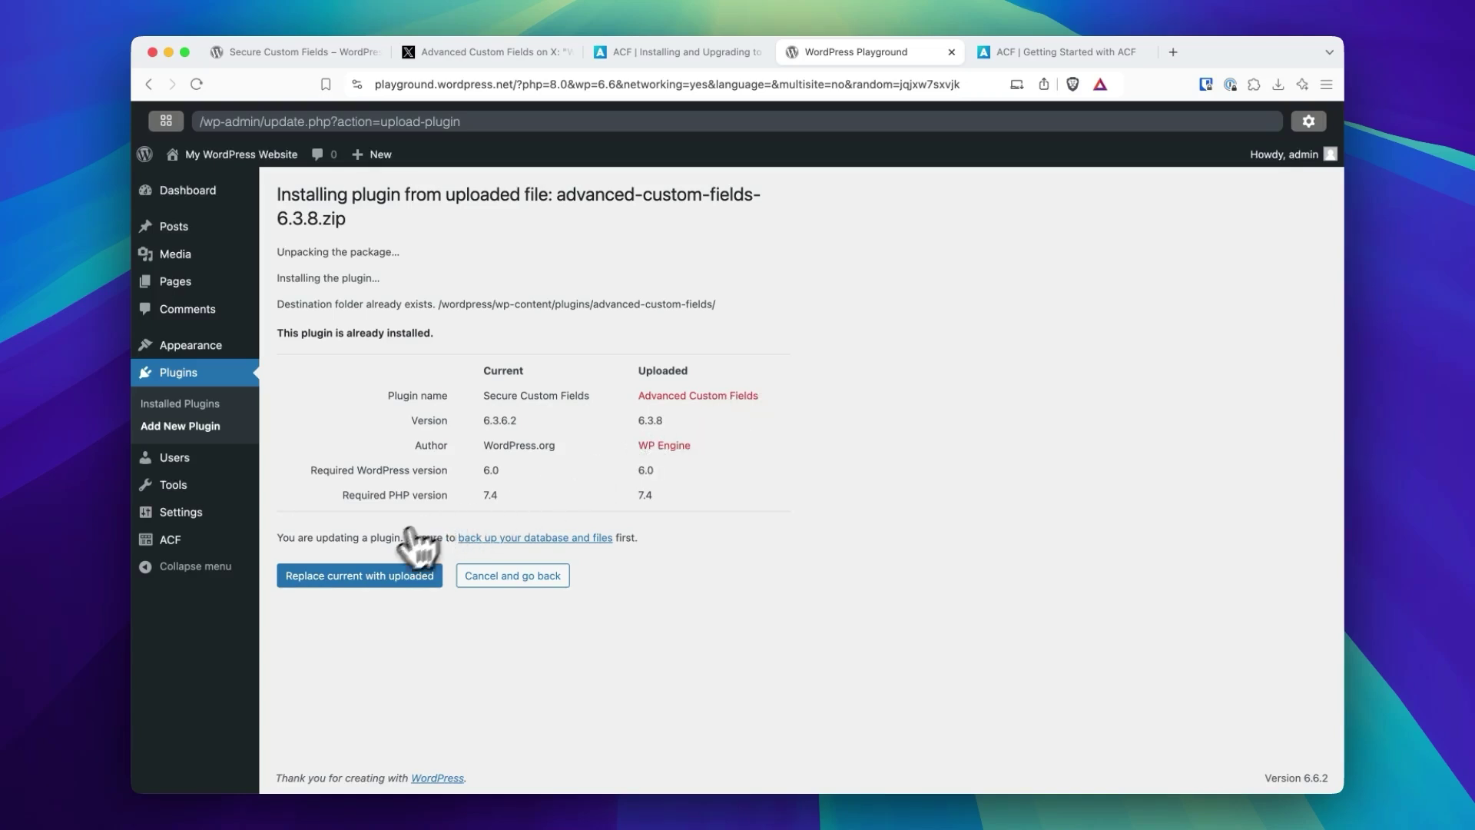
click(343, 584)
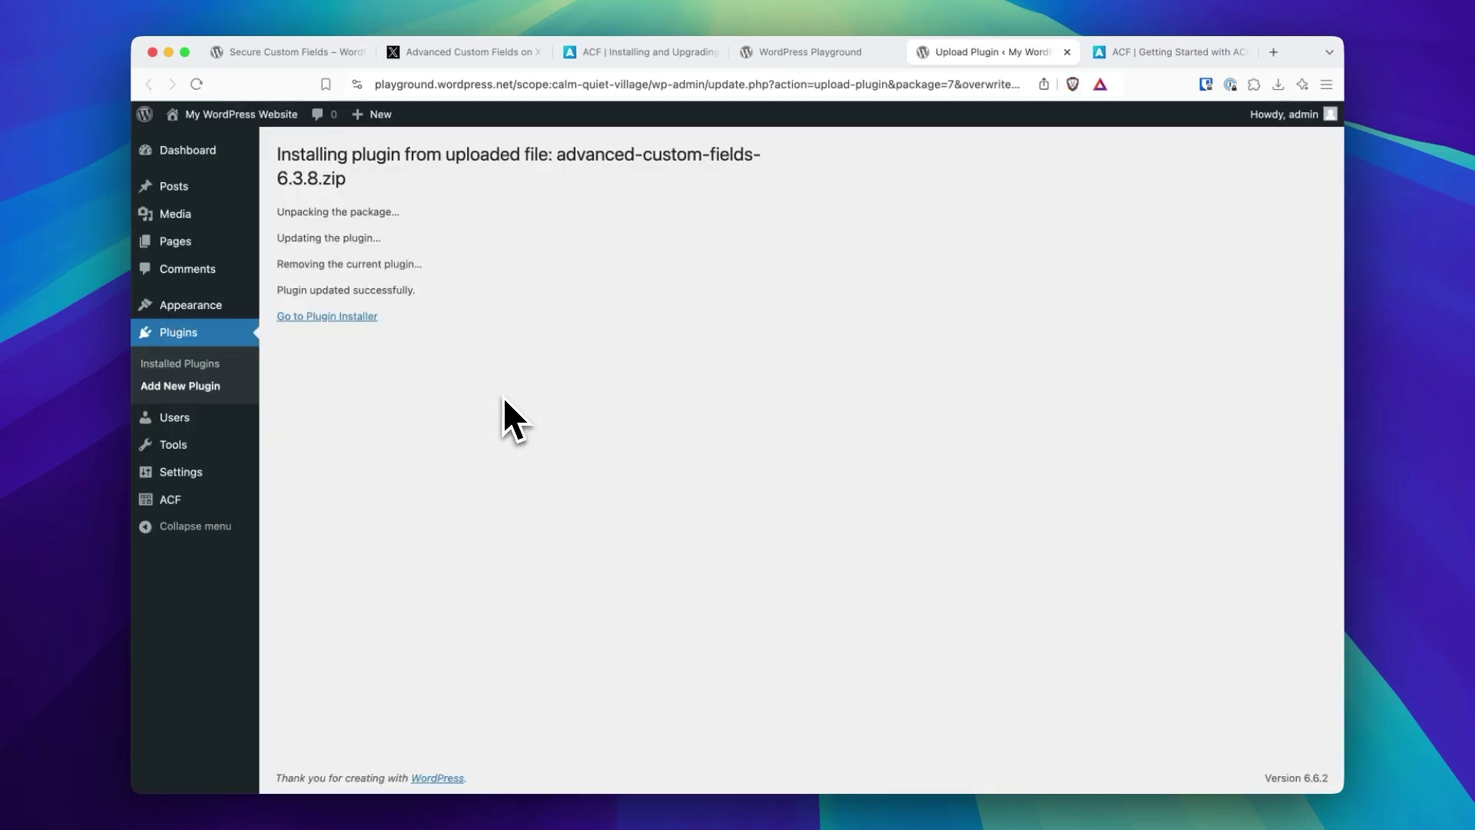
Open ACF's Field Groups page and look over the ACF 6.3.8 PRO upgrade panel
click(193, 501)
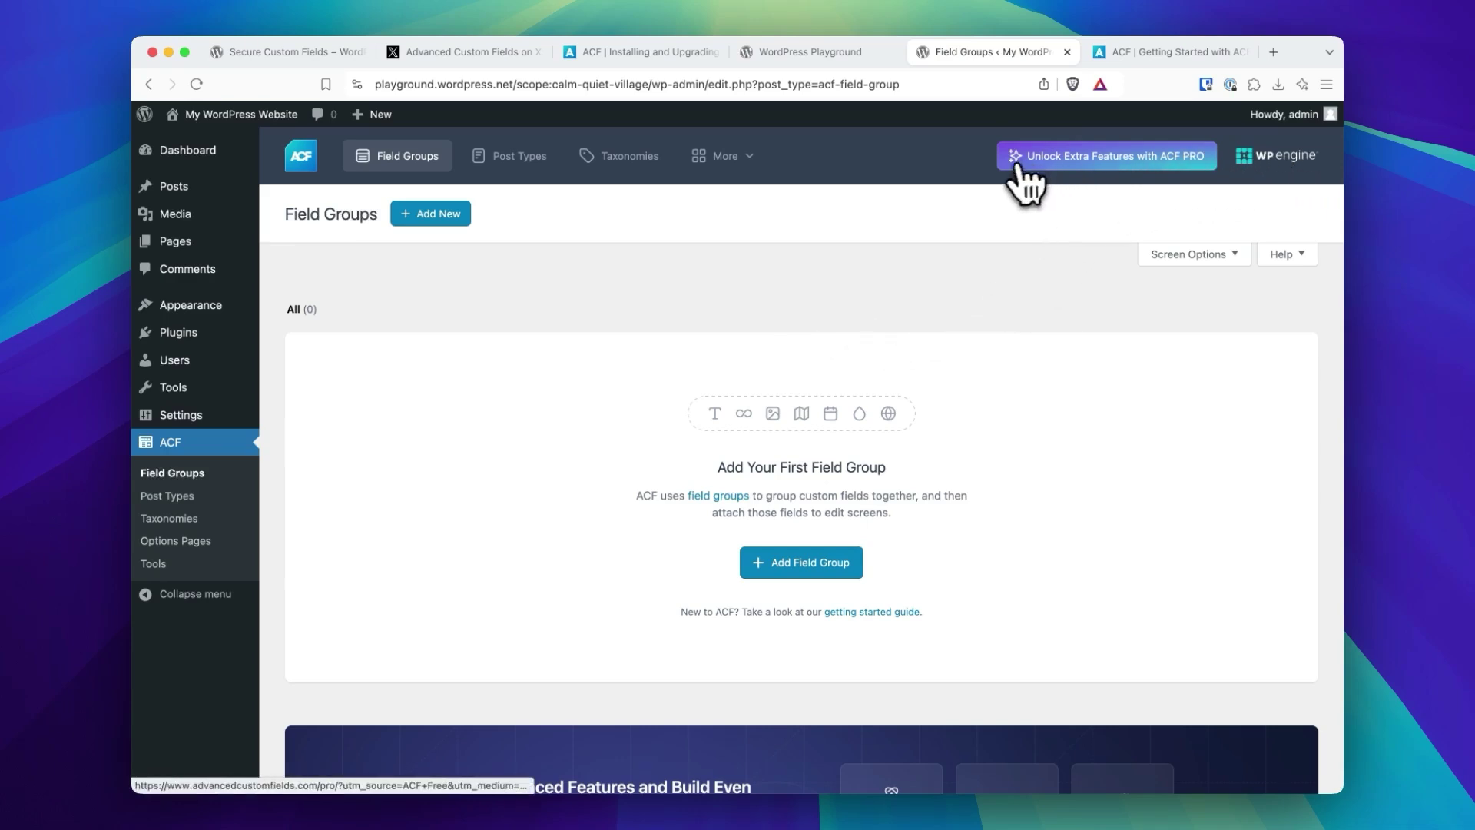
scroll(1086, 264, down, 5)
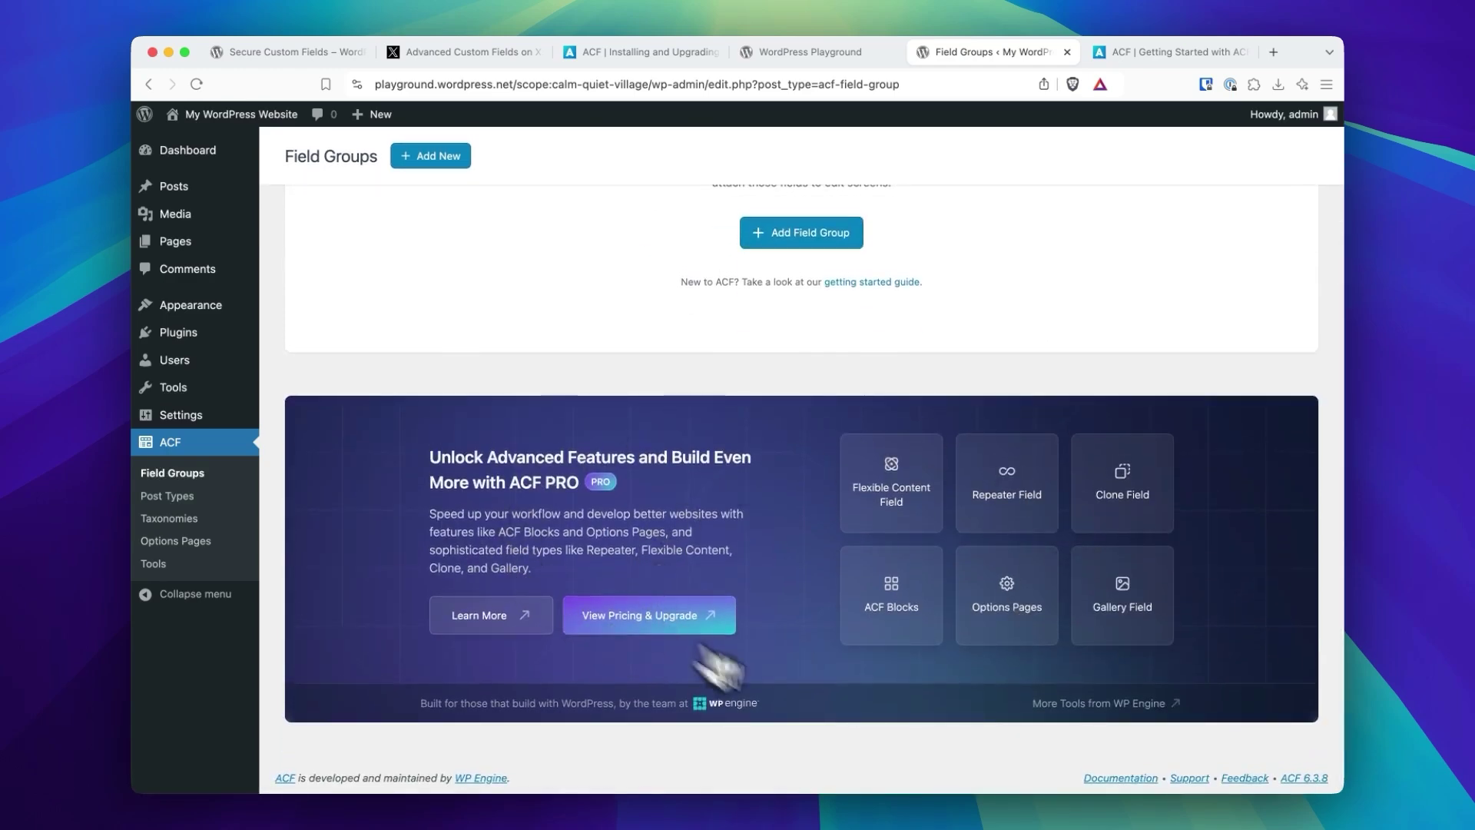
scroll(536, 436, up, 2)
scroll(530, 431, up, 4)
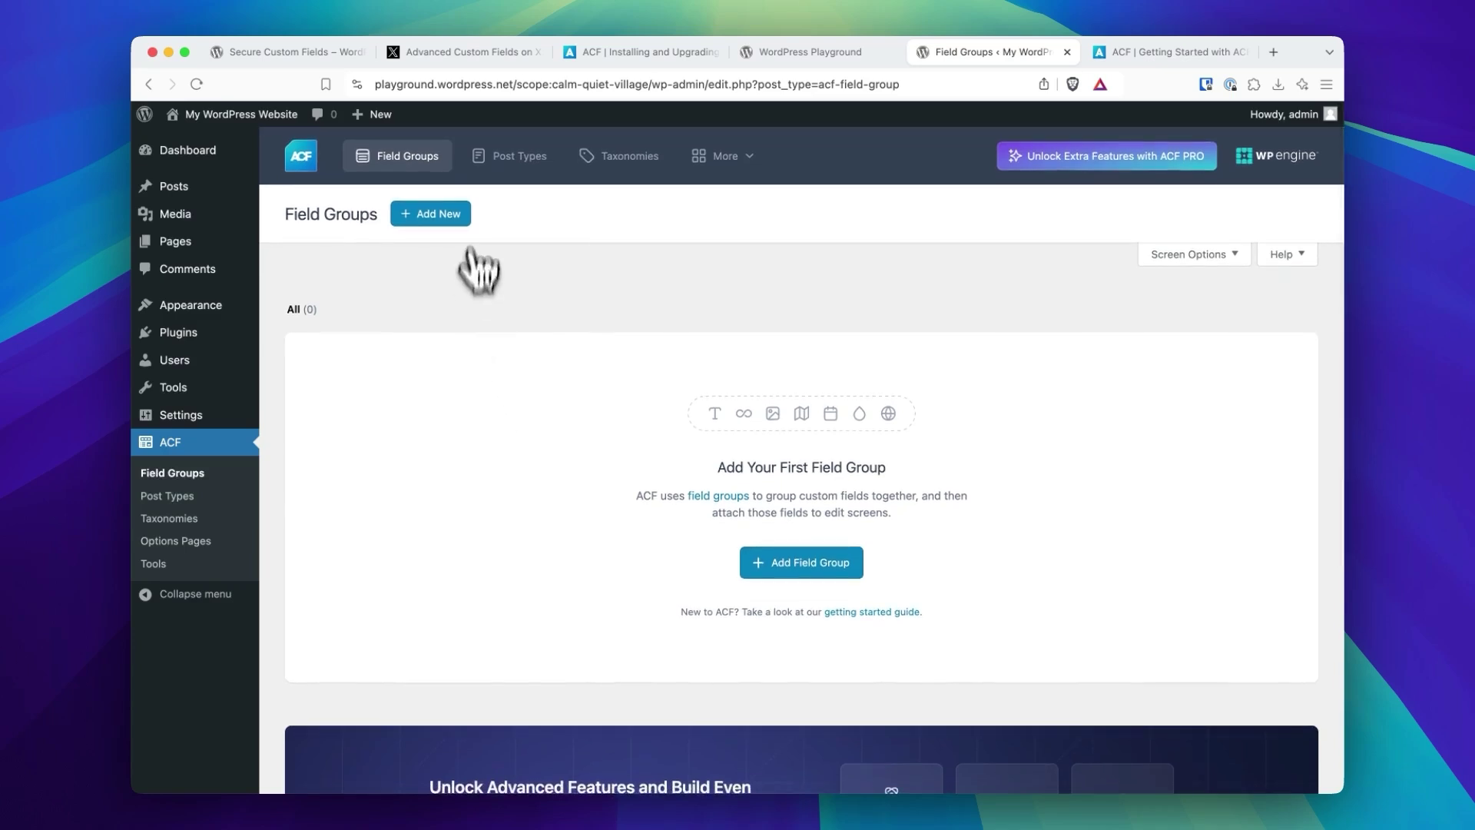
mouse_move(718, 157)
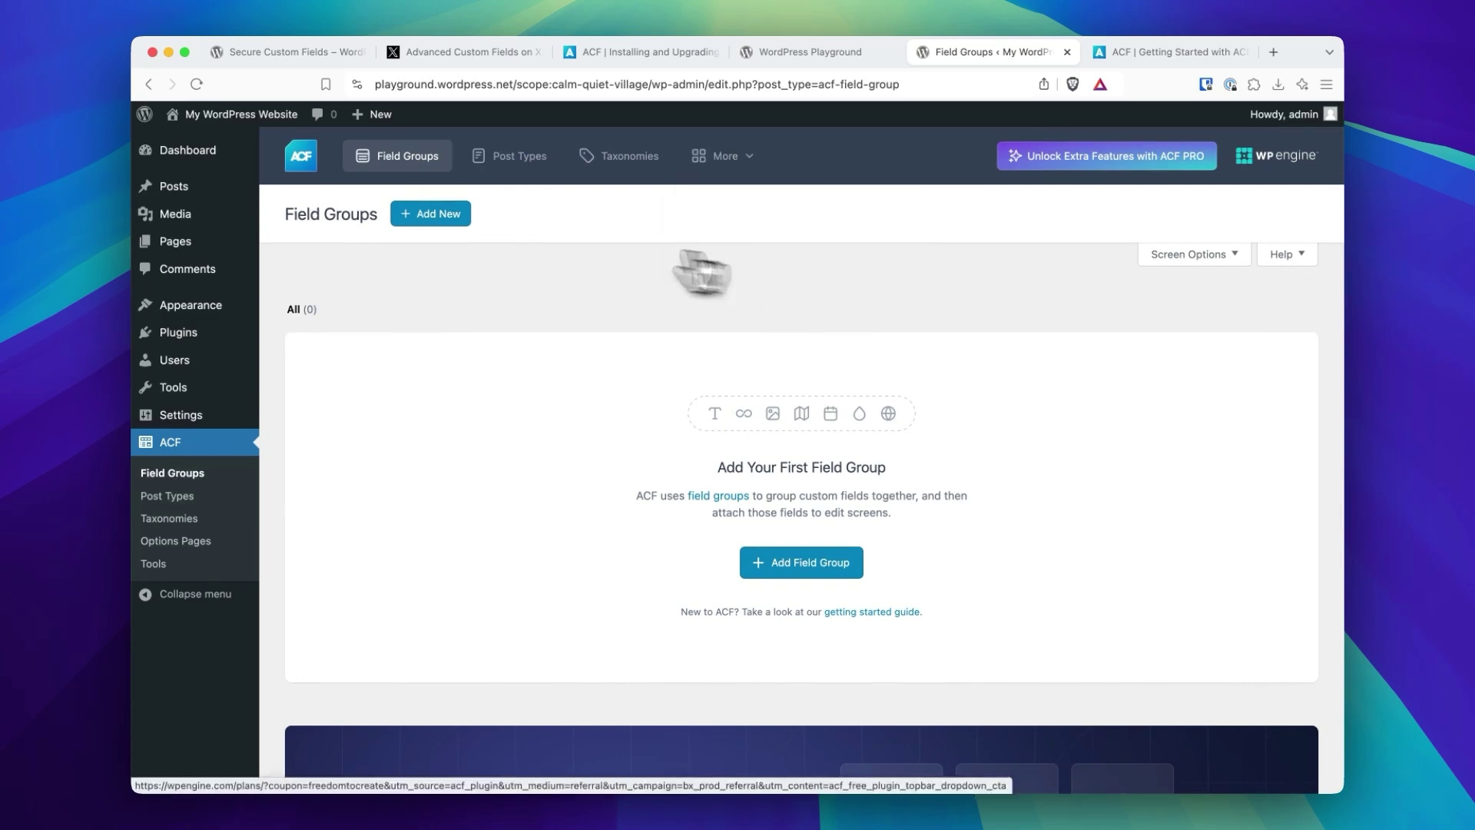
Add a new field group and view its field types, including locked PRO types, then close the browser
click(437, 215)
scroll(537, 346, down, 3)
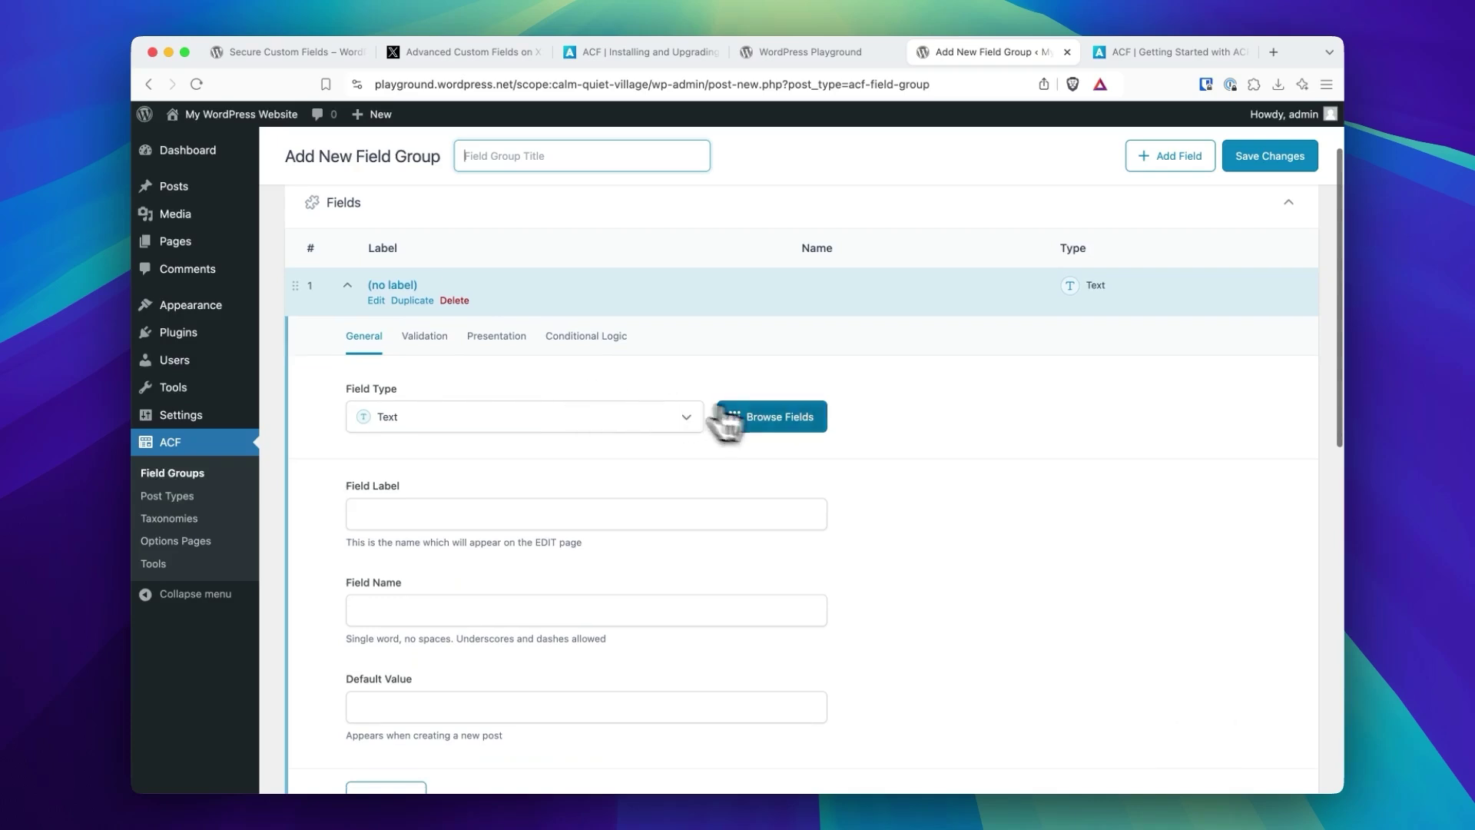
click(738, 489)
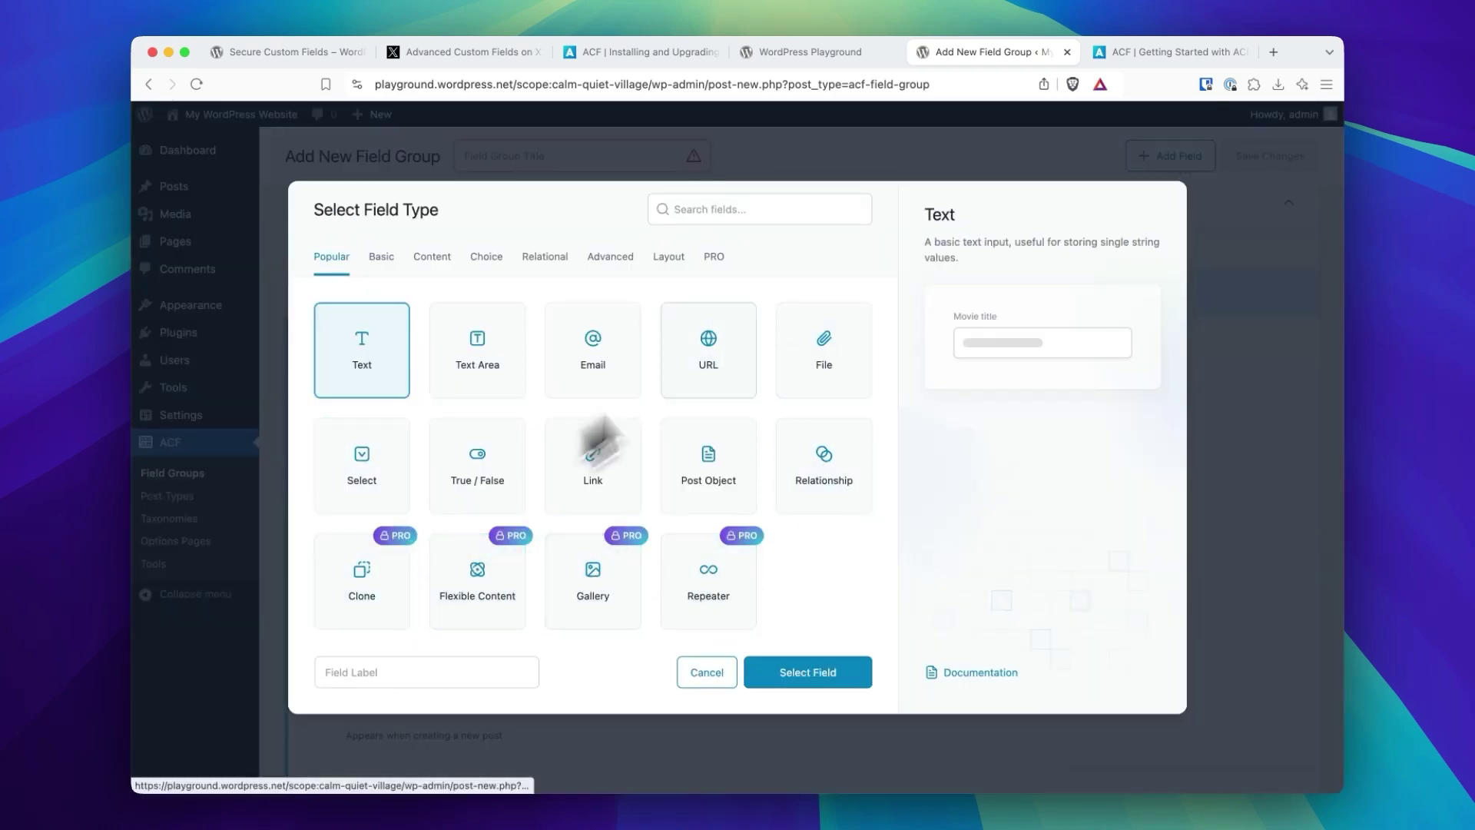
click(823, 163)
scroll(819, 232, up, 3)
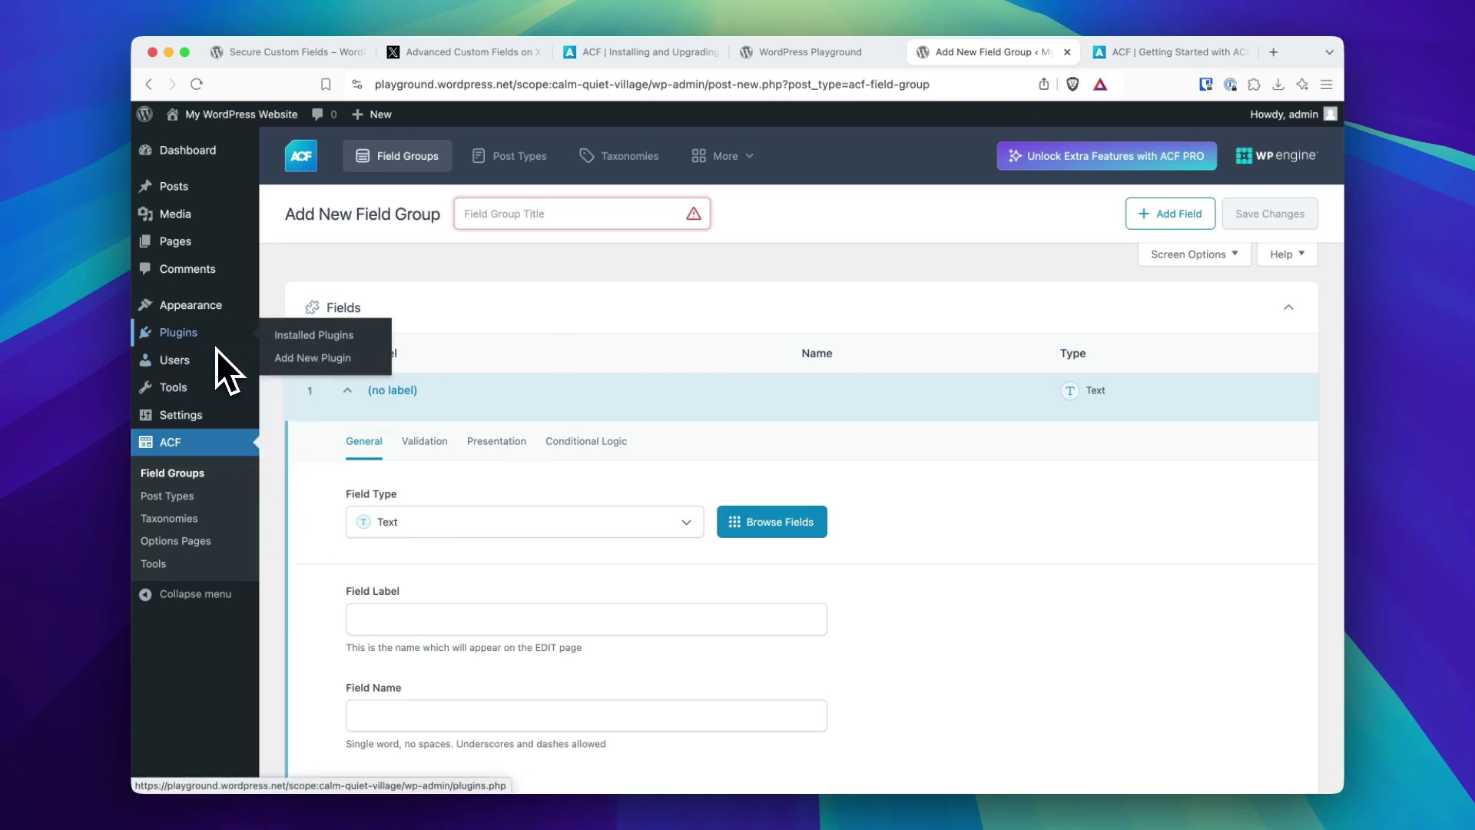
Open Installed Plugins to see Advanced Custom Fields 6.3.8 active and Hello Dolly inactive
click(285, 345)
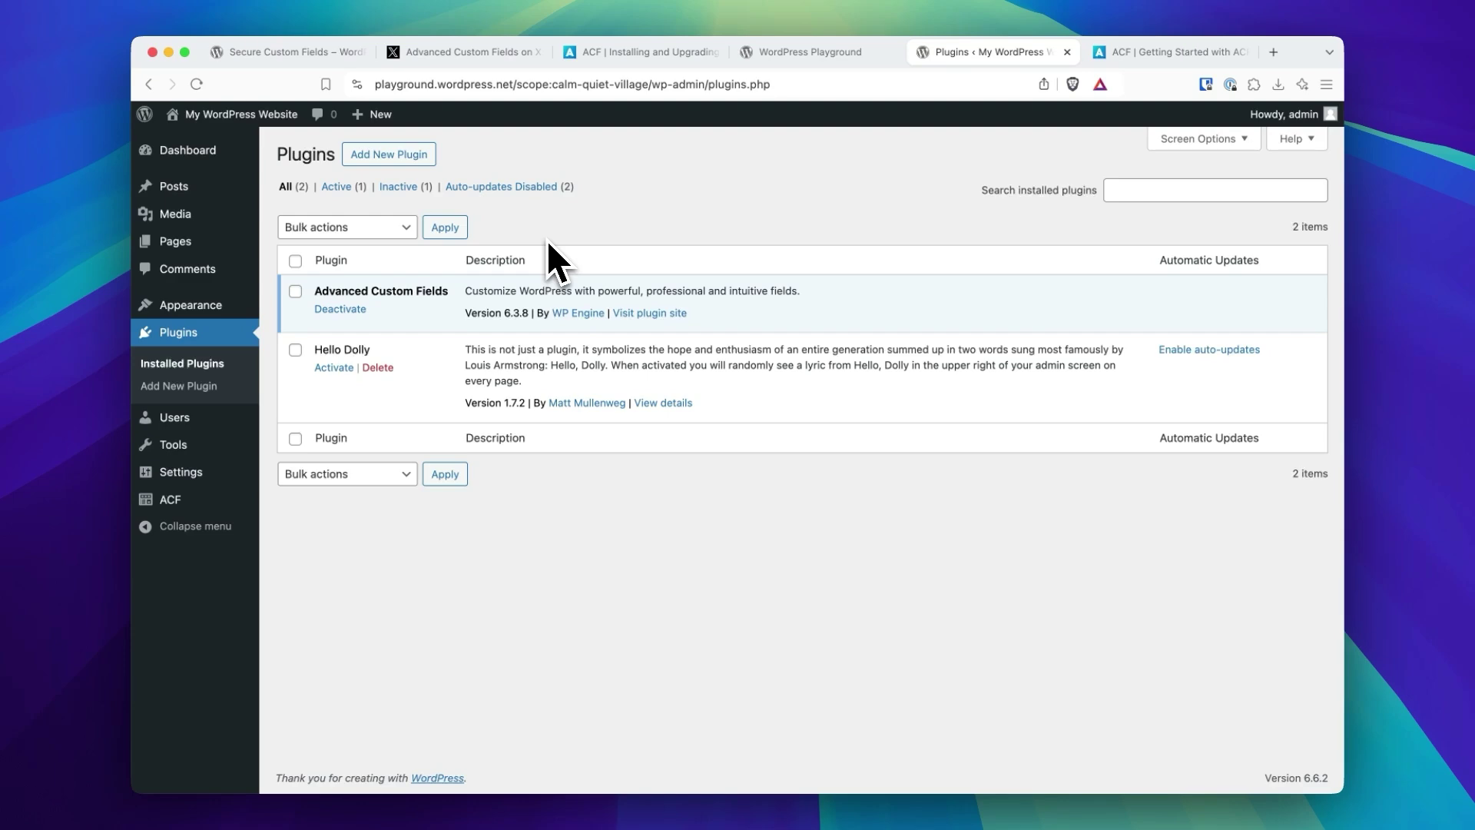
Skim the Secure Custom Fields announcement, then view ACF's X post about the takeover
key(super+1)
scroll(670, 469, down, 15)
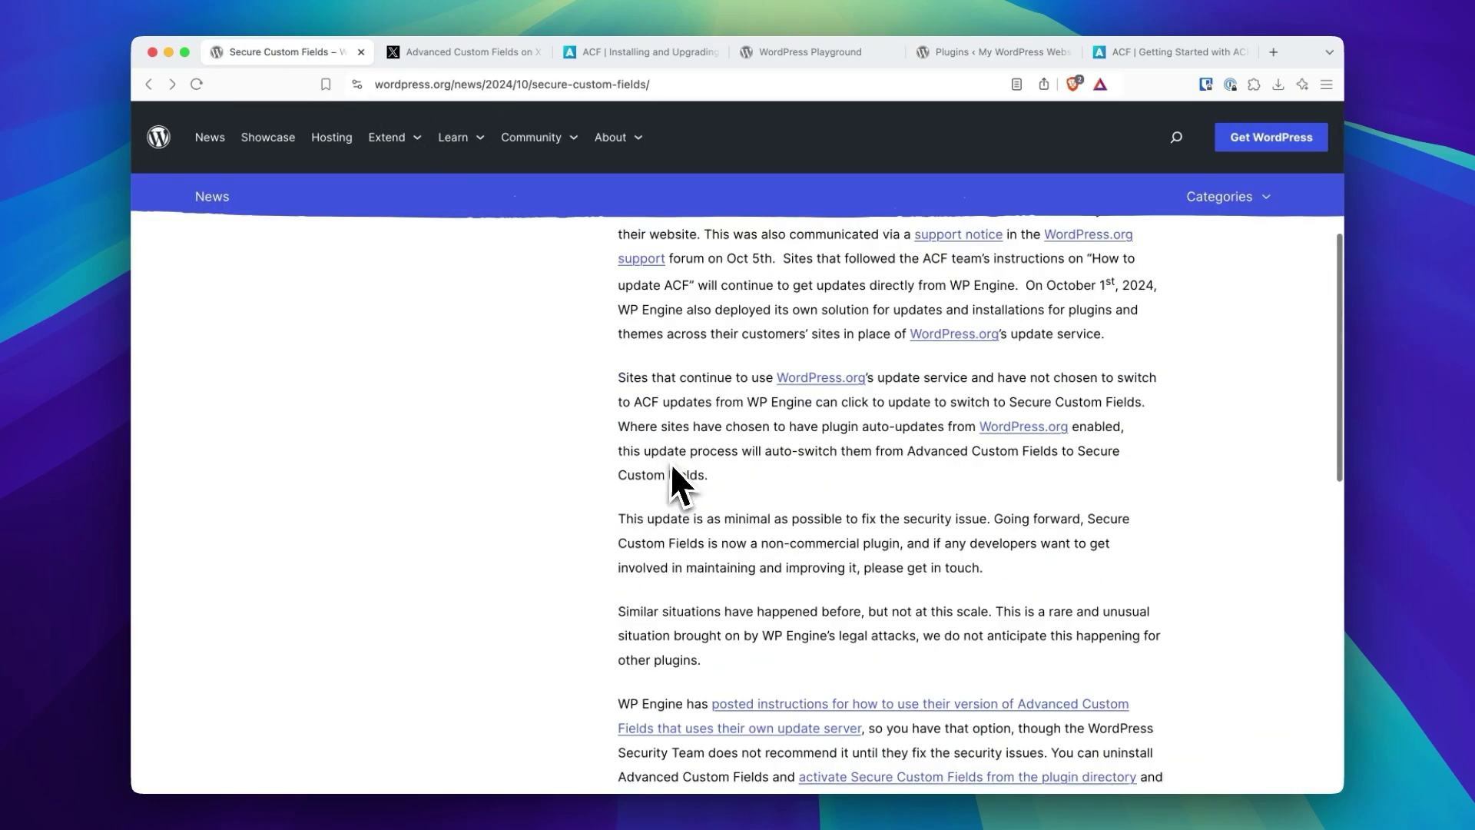
scroll(744, 459, down, 4)
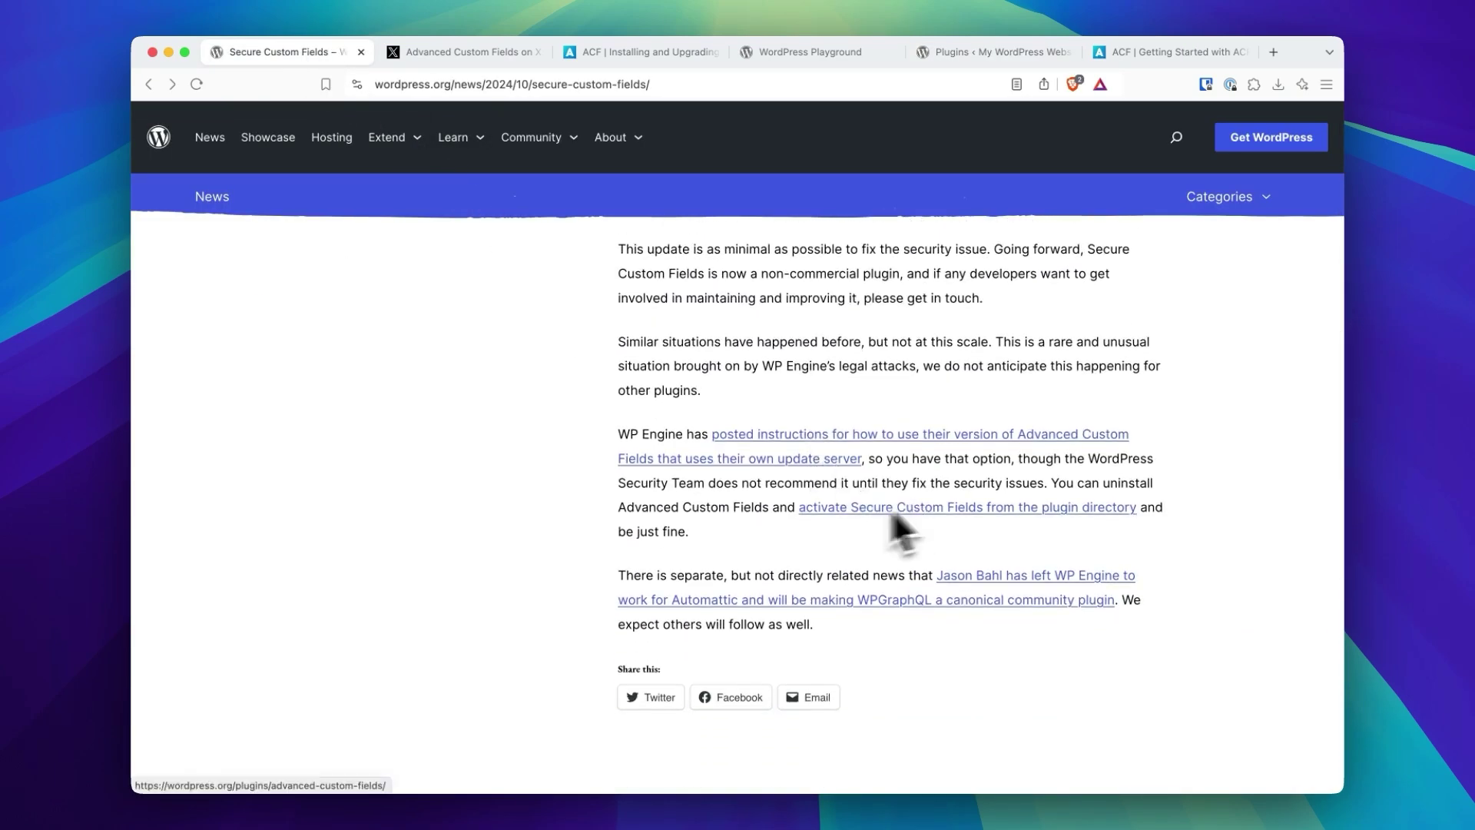
scroll(786, 561, up, 20)
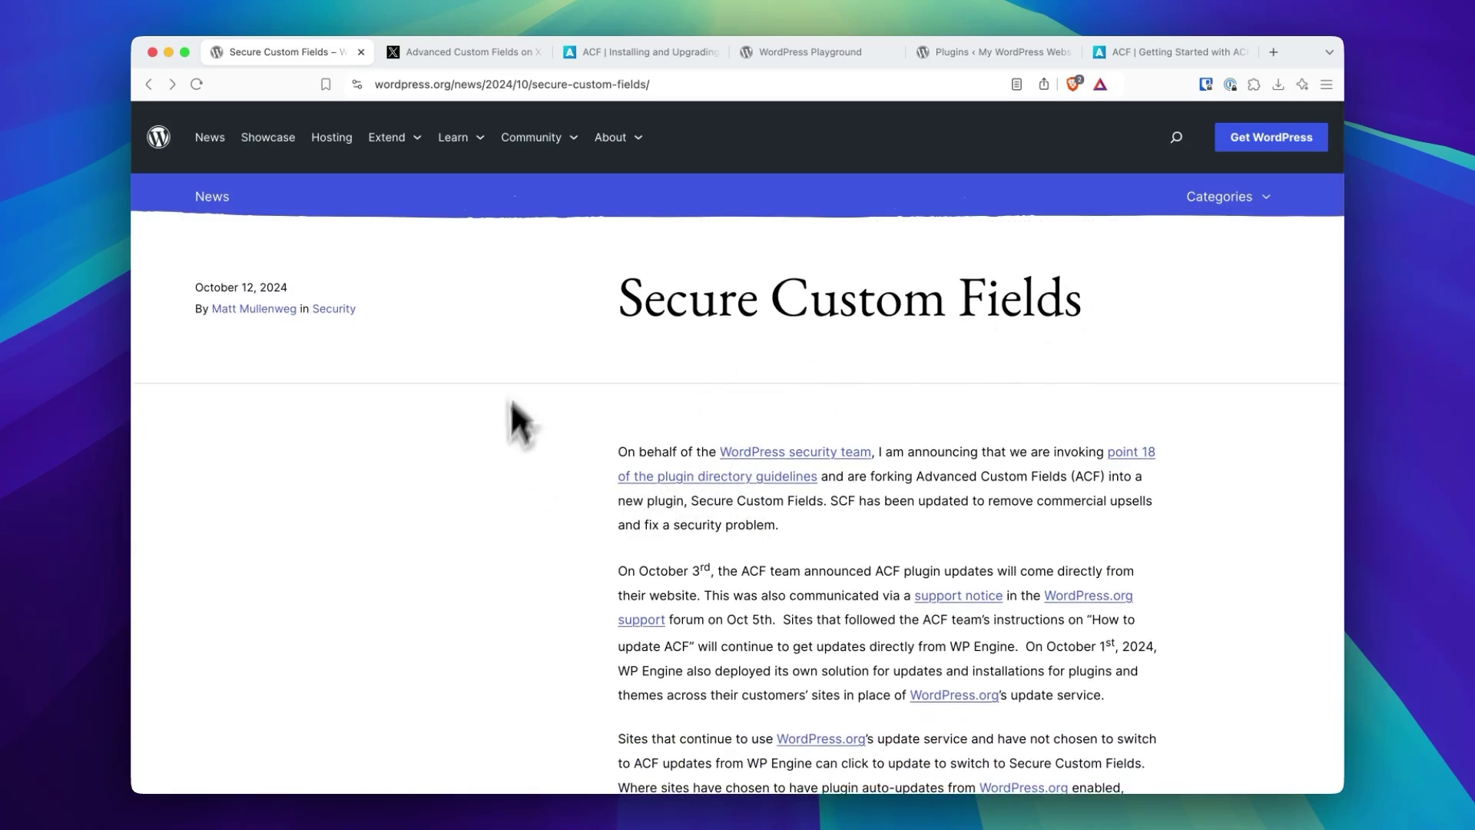
click(527, 54)
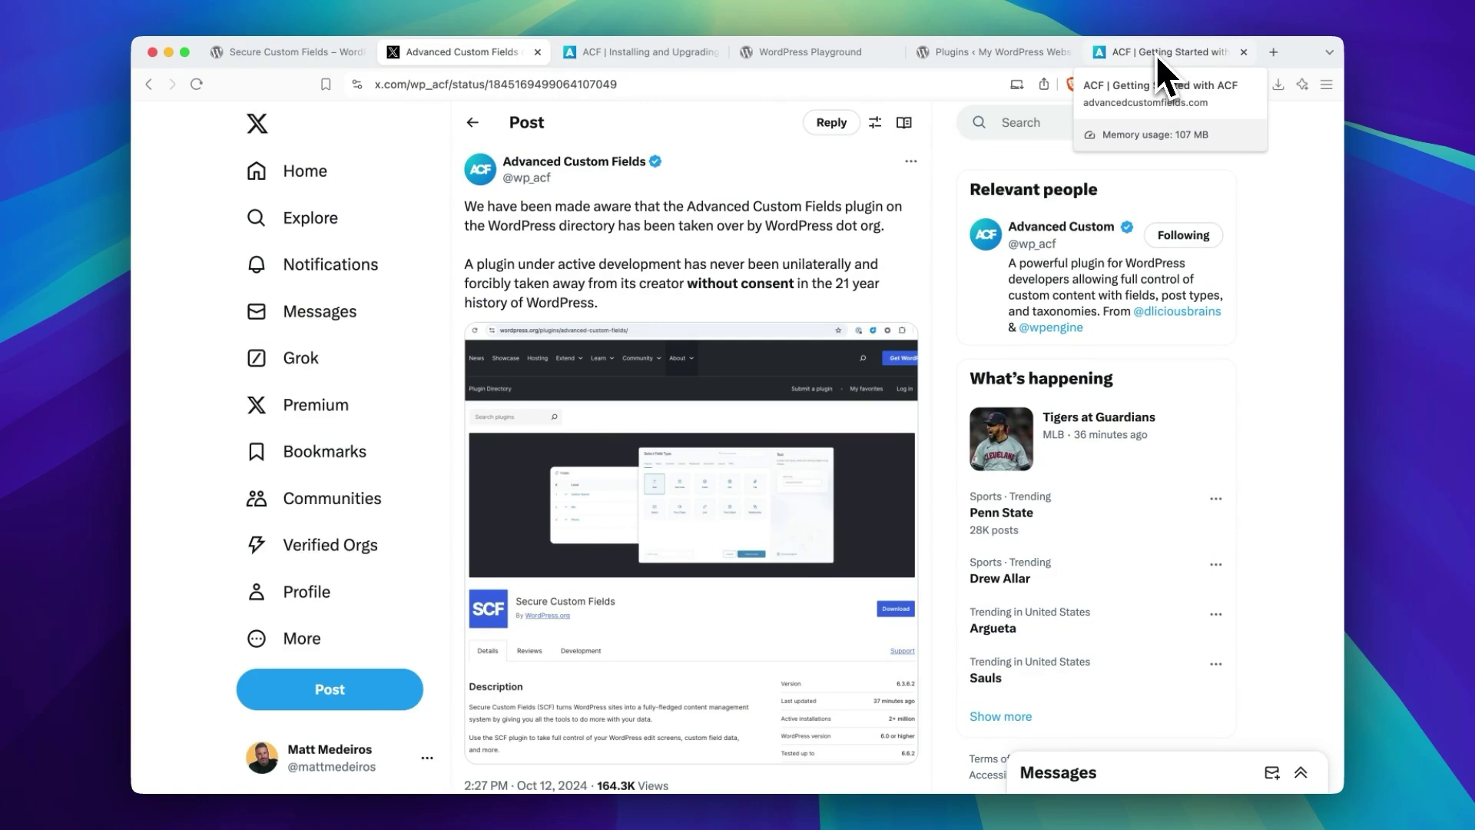
Return to the 'Plugins ‹ My WordPress Website' list showing Advanced Custom Fields 6.3.8 active
click(945, 55)
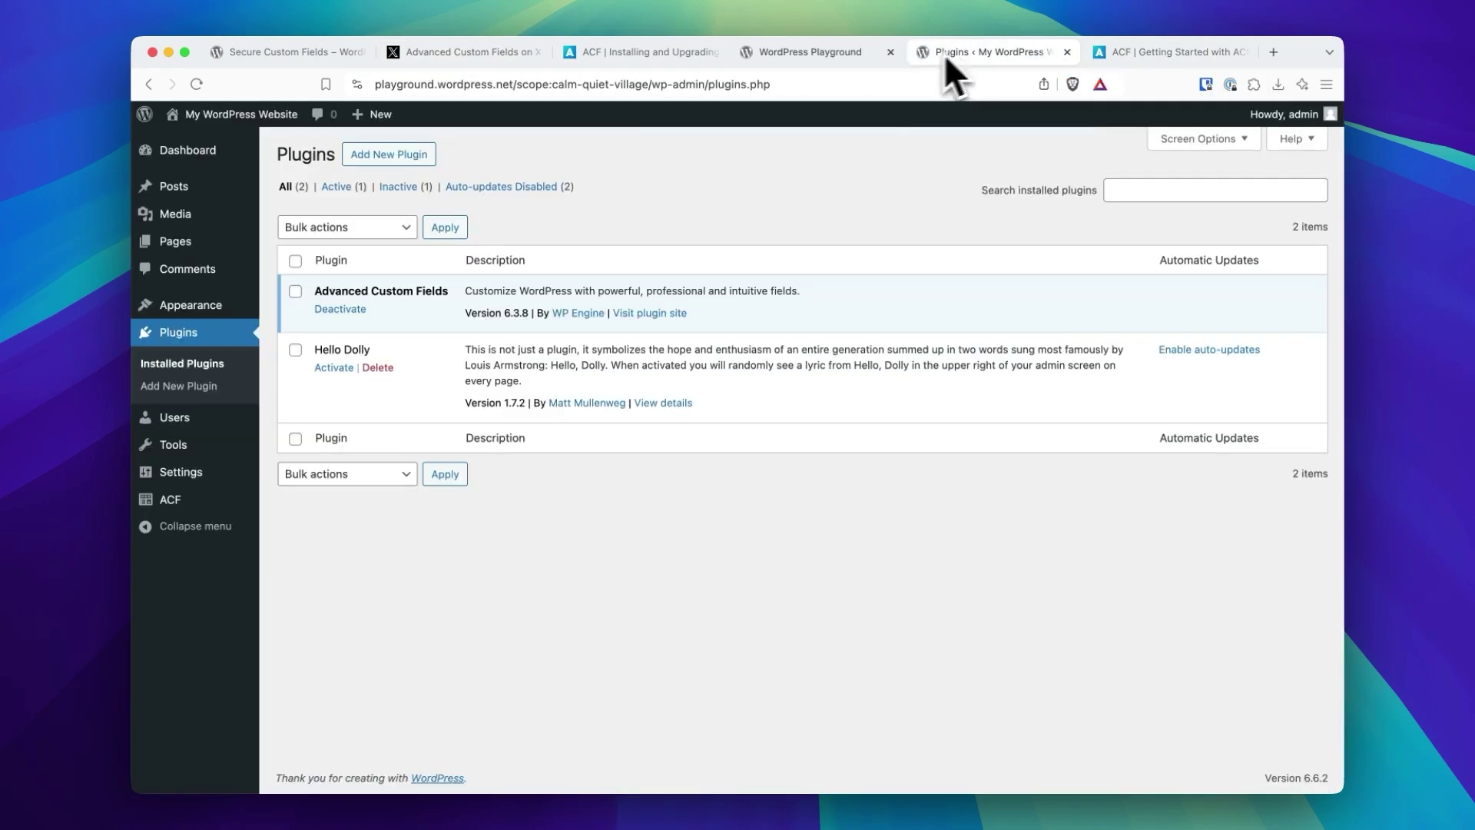